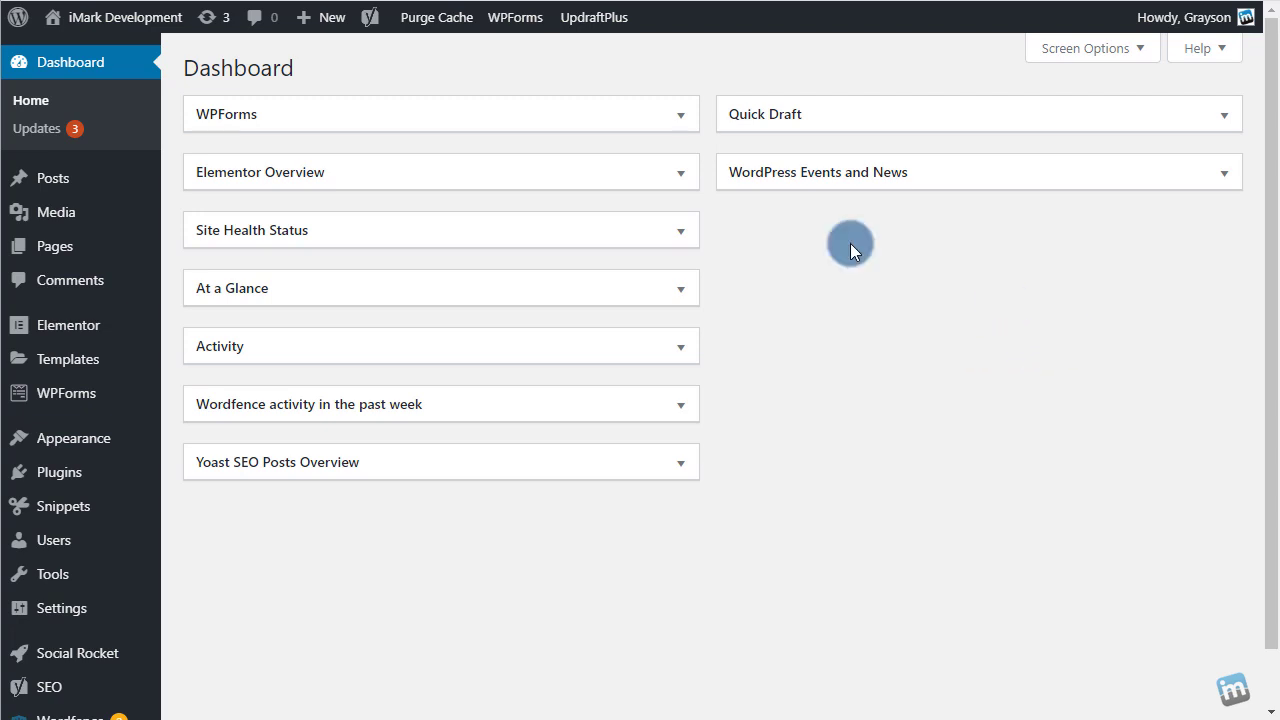
# Step: Open the Yoast Test Post for editing and add a second paragraph reading "Here is a new link."
pyautogui.click(50, 177)
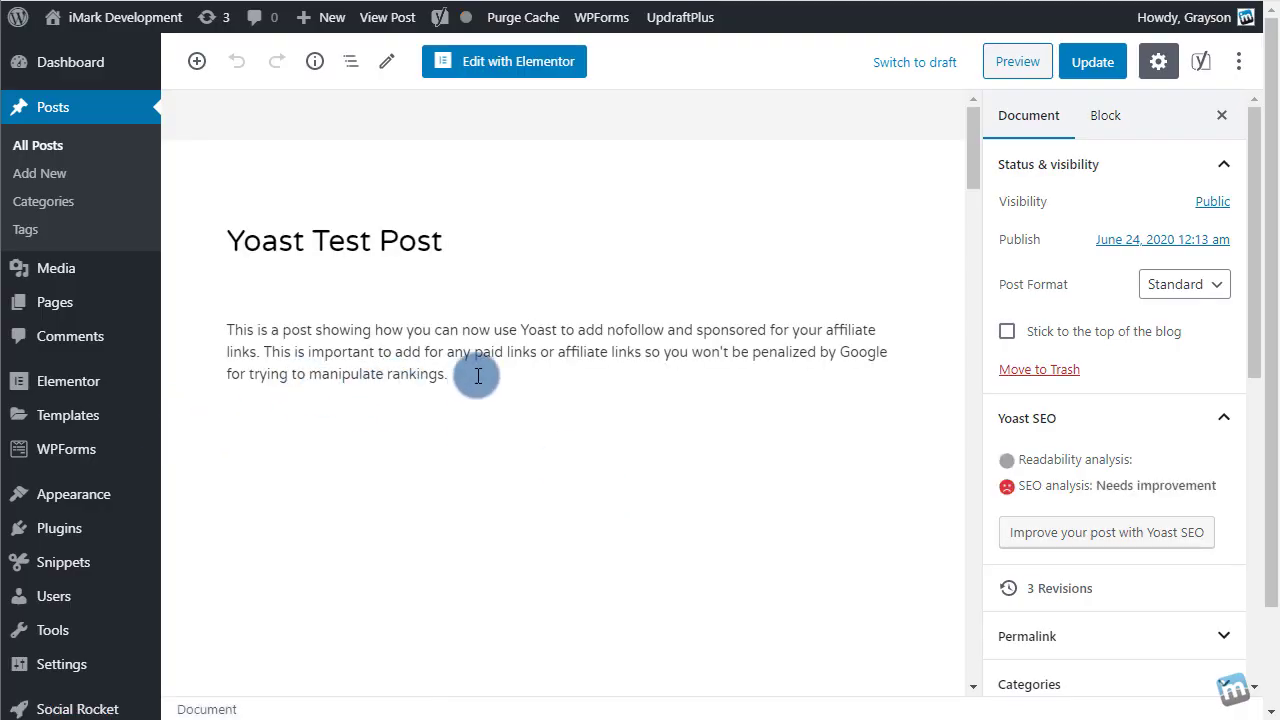
pyautogui.click(478, 376)
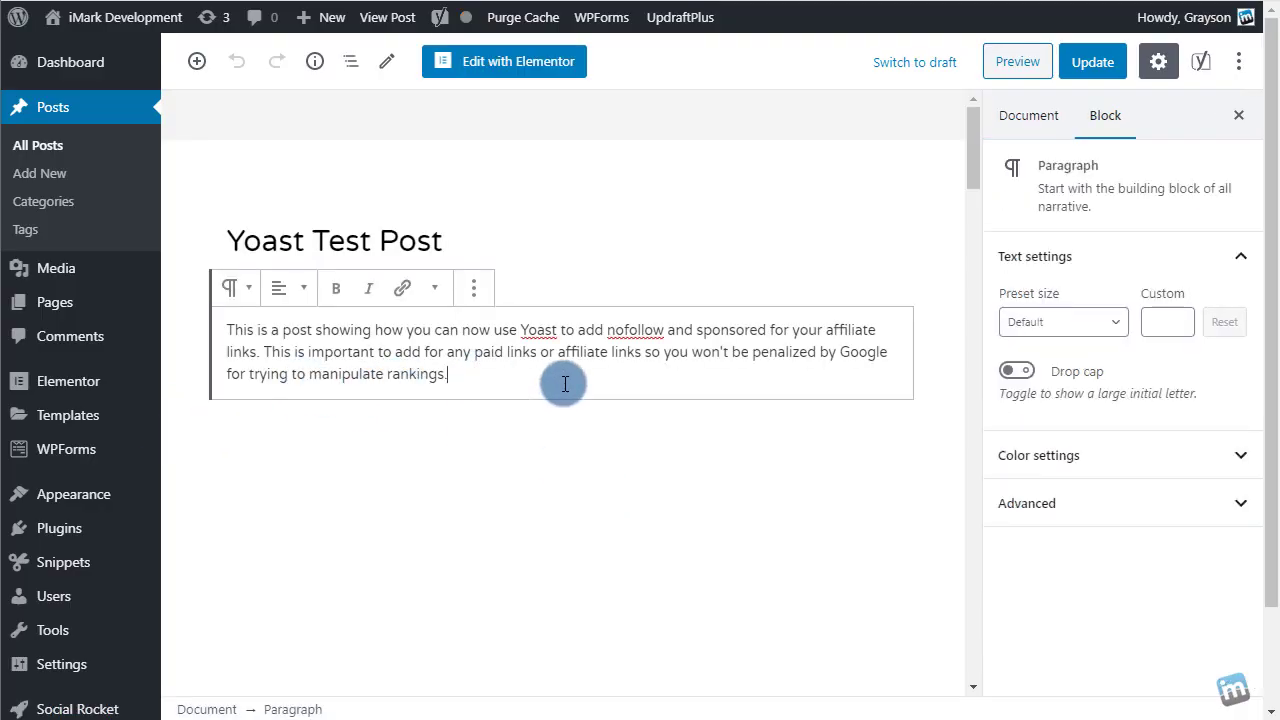
pyautogui.press('Return')
pyautogui.write('Here')
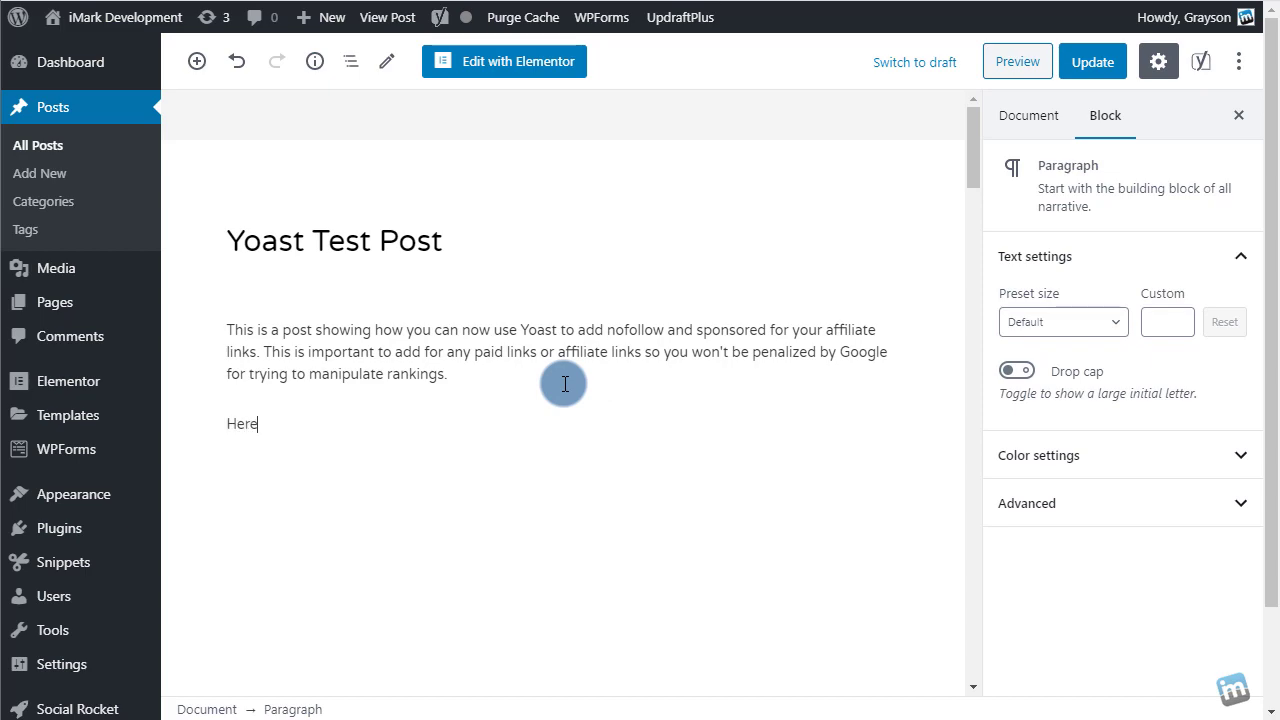
pyautogui.write(' is a new link.')
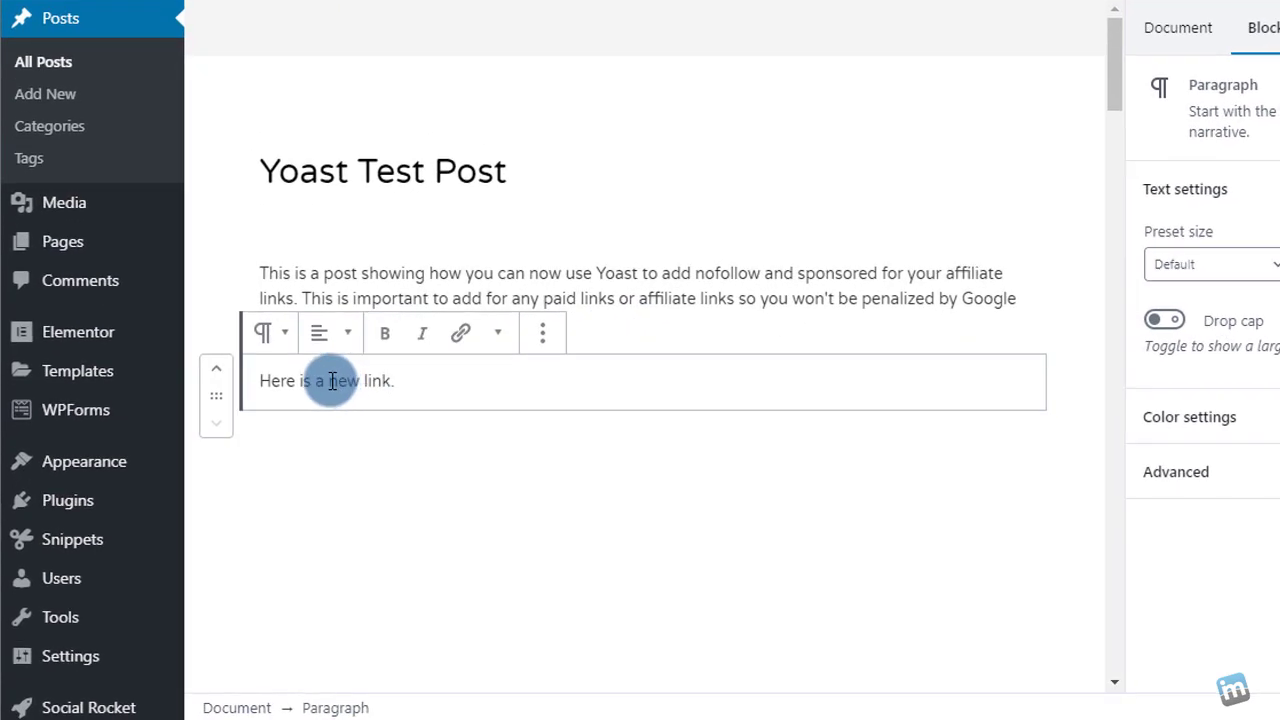
pyautogui.moveTo(305, 404); pyautogui.dragTo(366, 404)
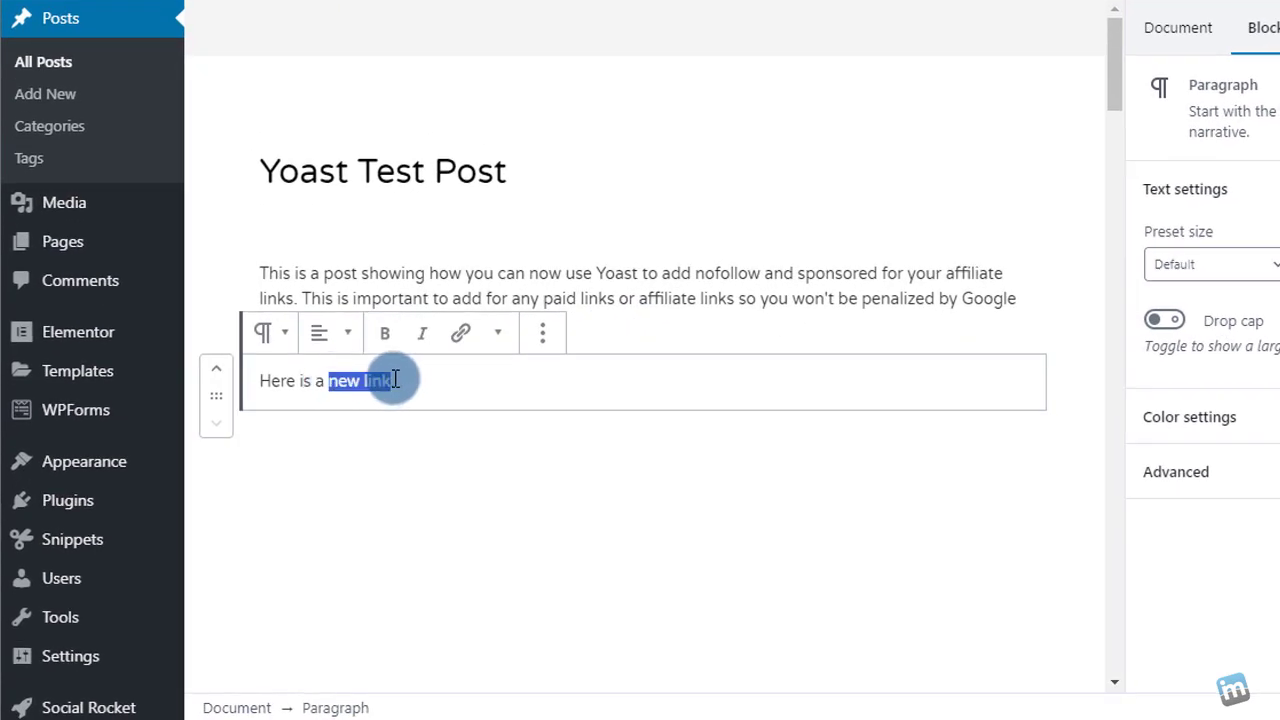
pyautogui.click(460, 332)
pyautogui.write('https:/')
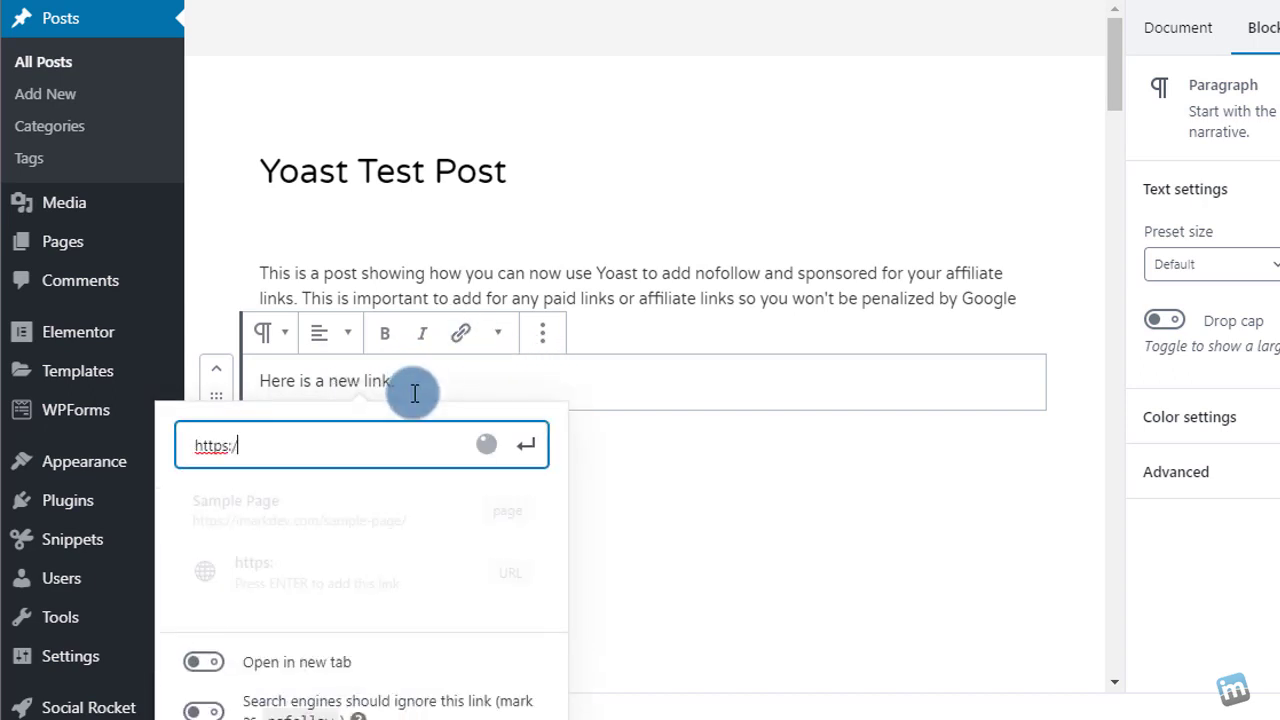
pyautogui.write('/imrk.co')
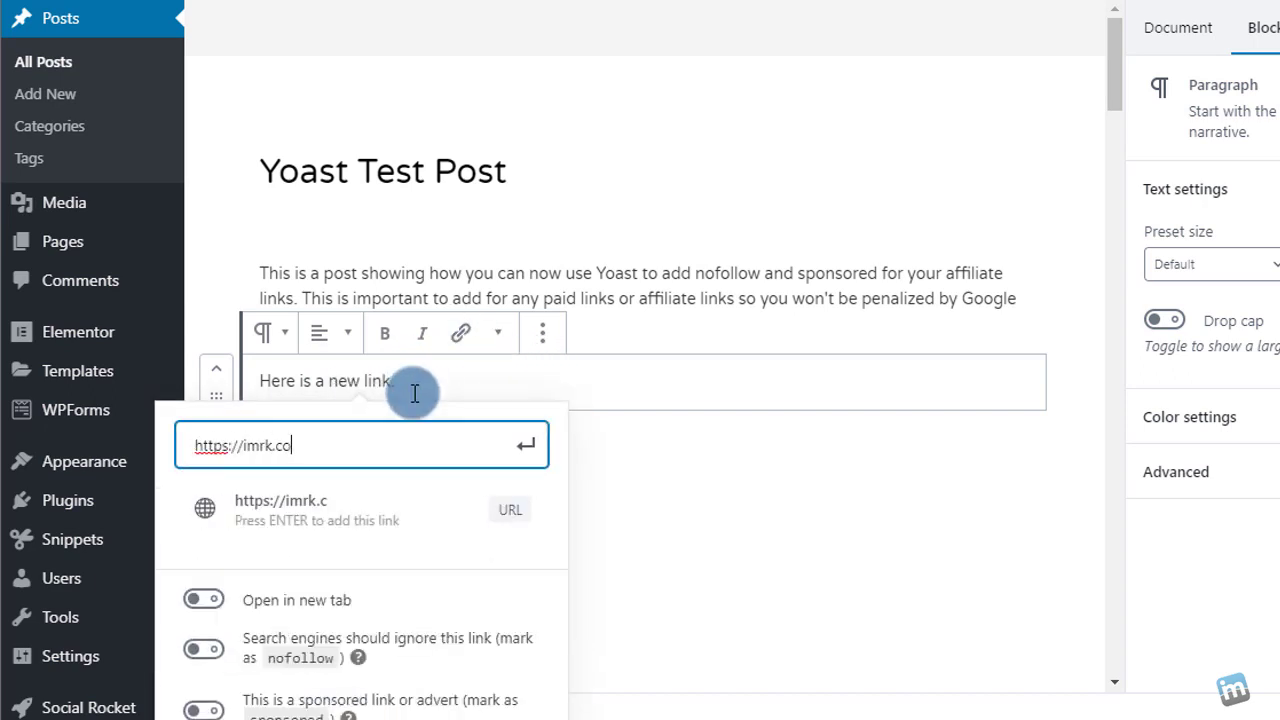
pyautogui.write('/wp-course')
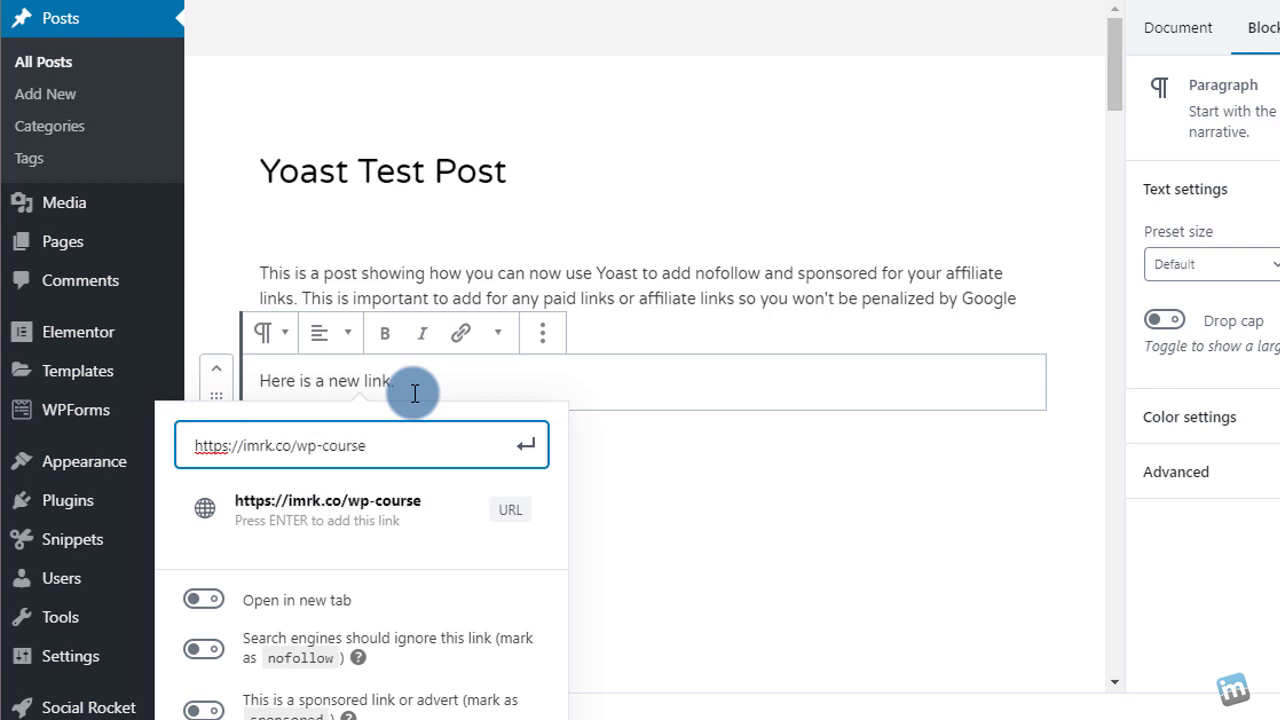
pyautogui.scroll(-2, 424, 392)
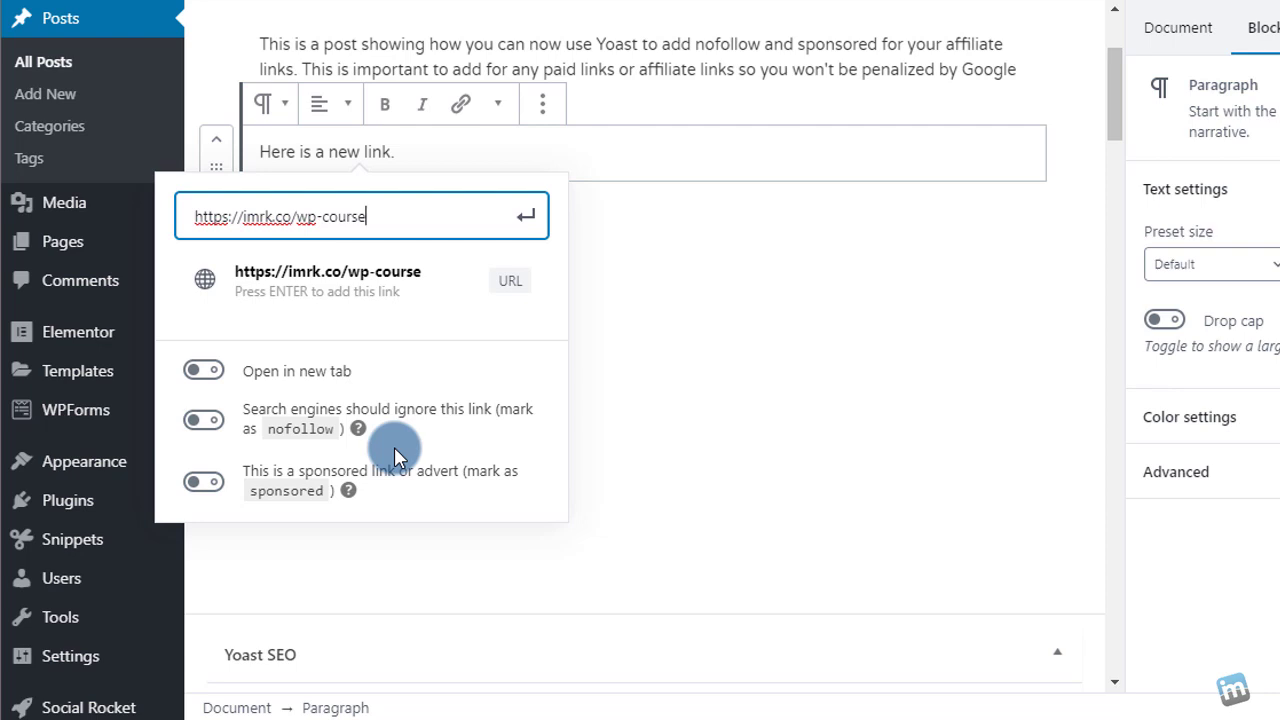
pyautogui.click(205, 373)
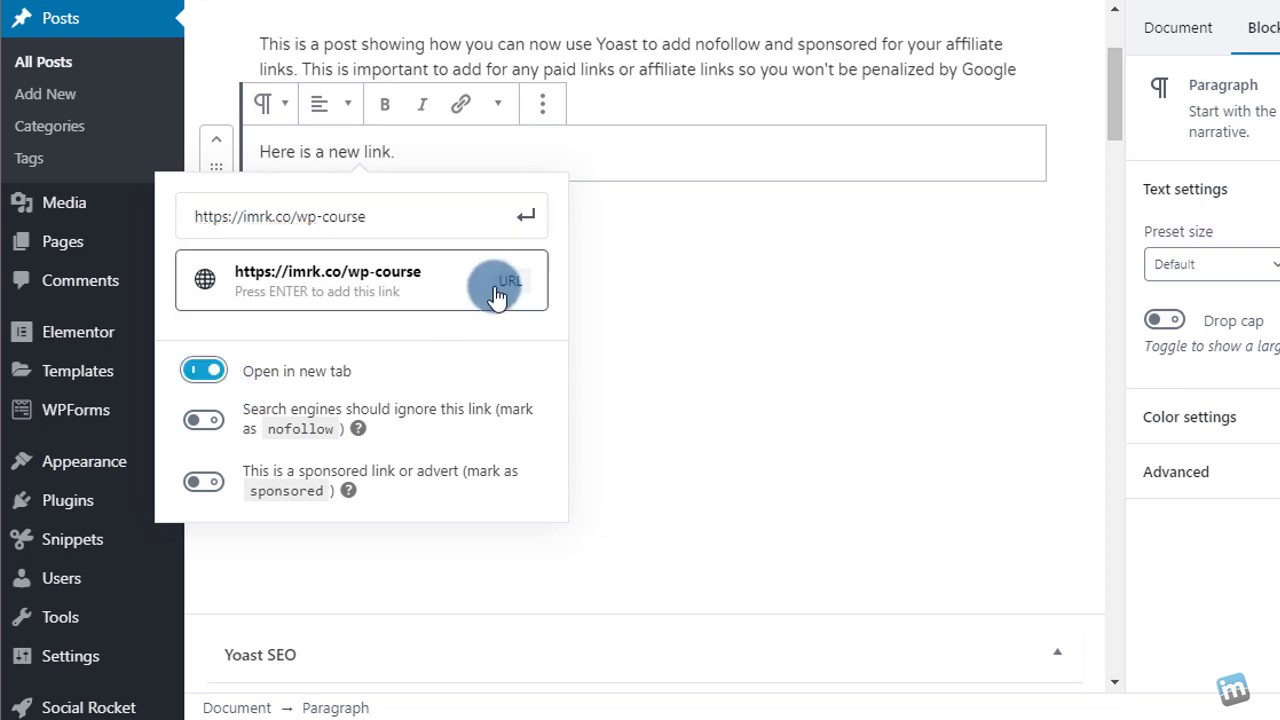
# Step: Try switching the link's nofollow and sponsored options on and off in different combinations
pyautogui.click(207, 428)
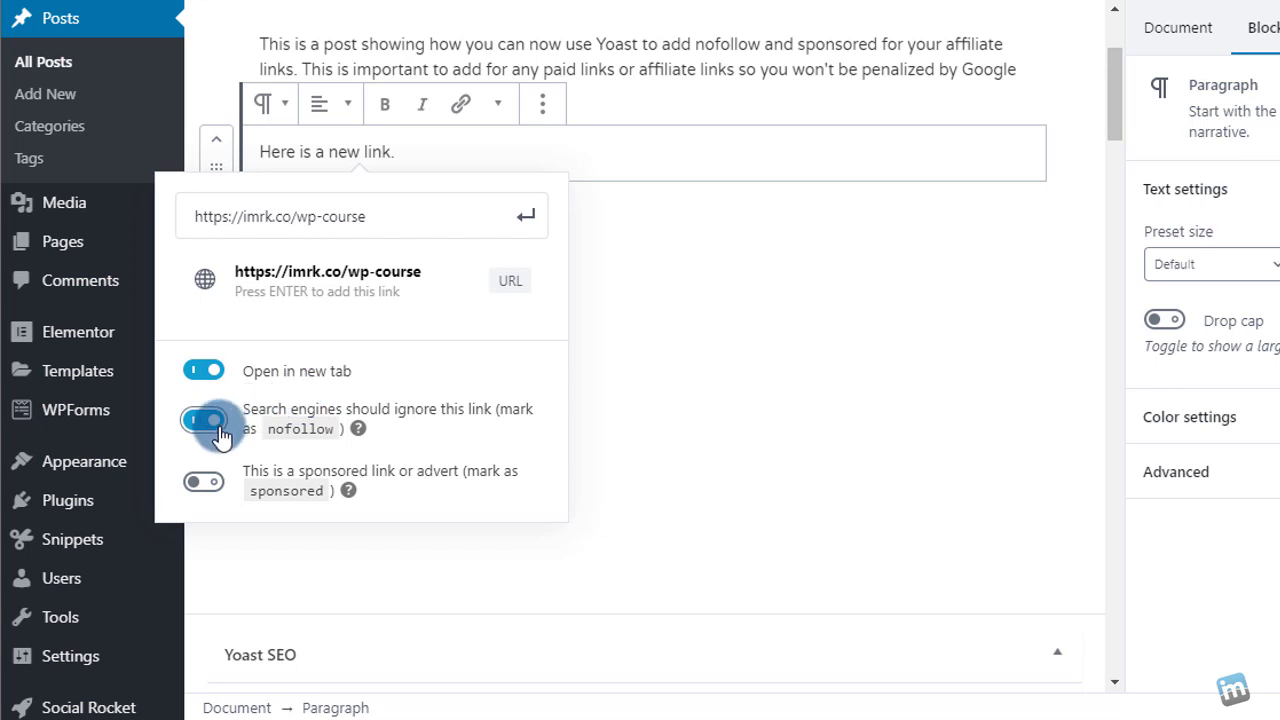
pyautogui.click(201, 425)
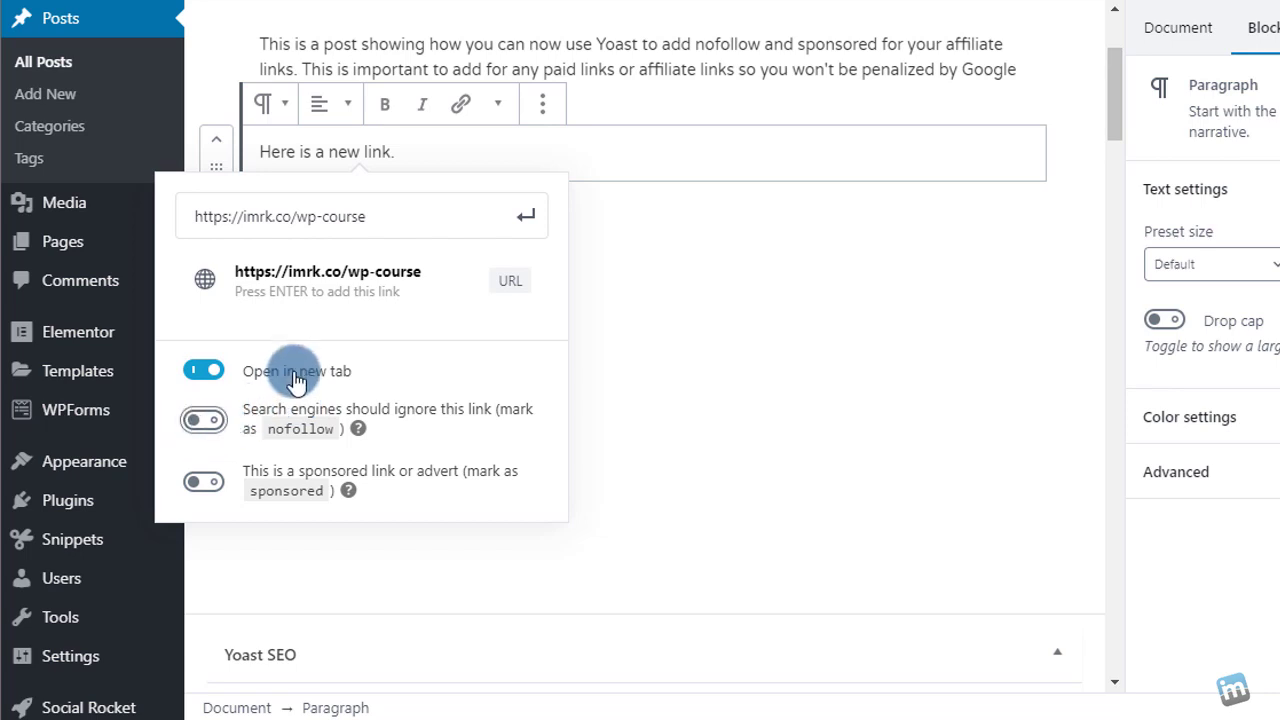
pyautogui.click(205, 485)
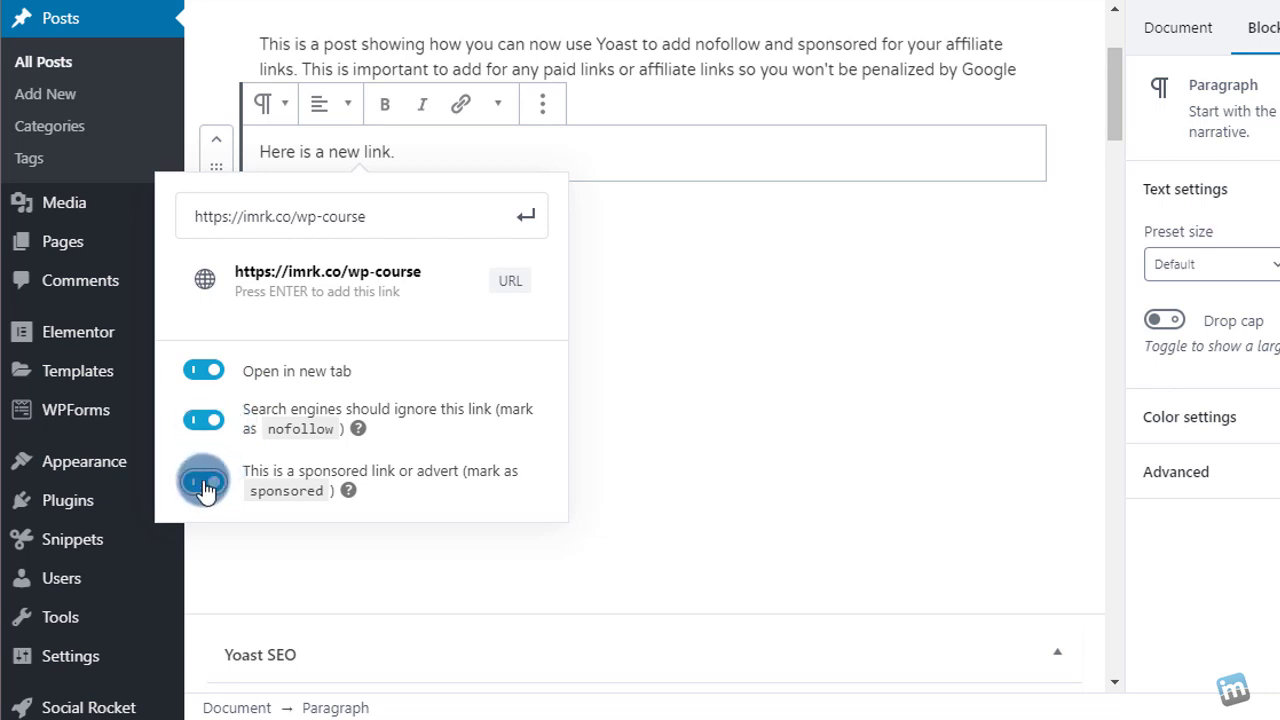
pyautogui.click(205, 487)
pyautogui.click(206, 432)
pyautogui.click(203, 488)
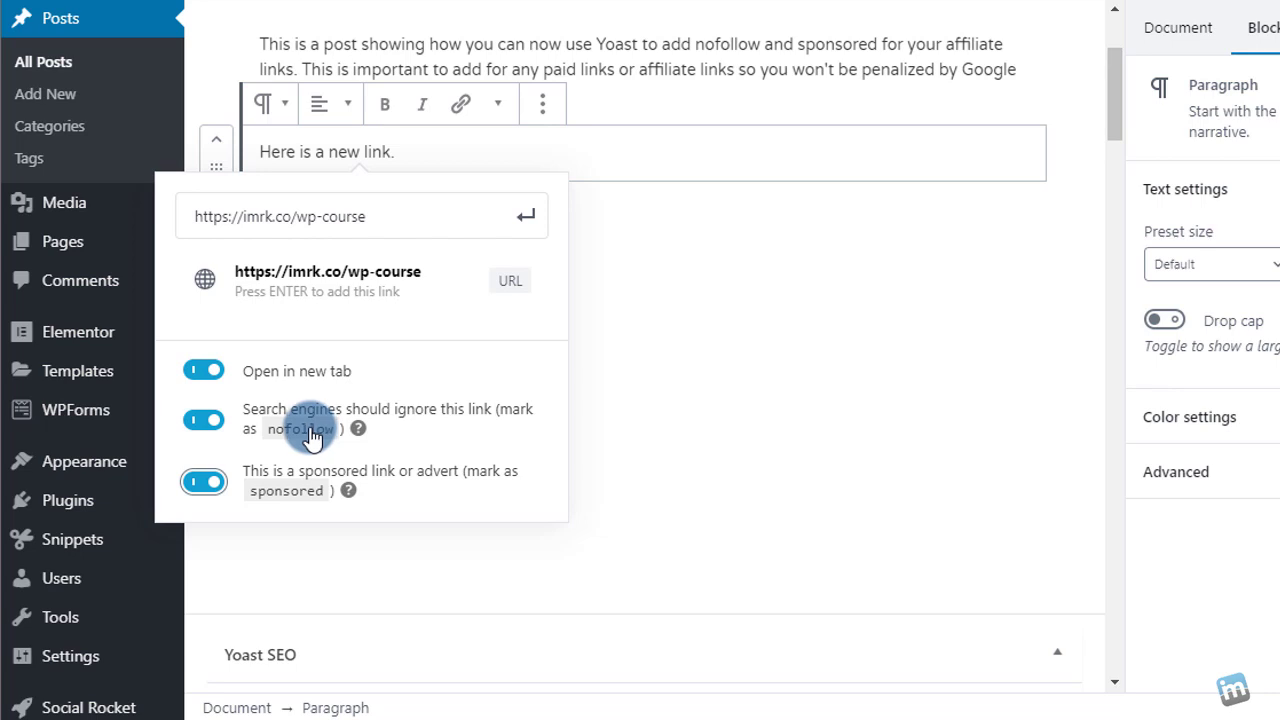
pyautogui.click(203, 481)
pyautogui.click(203, 430)
pyautogui.click(204, 482)
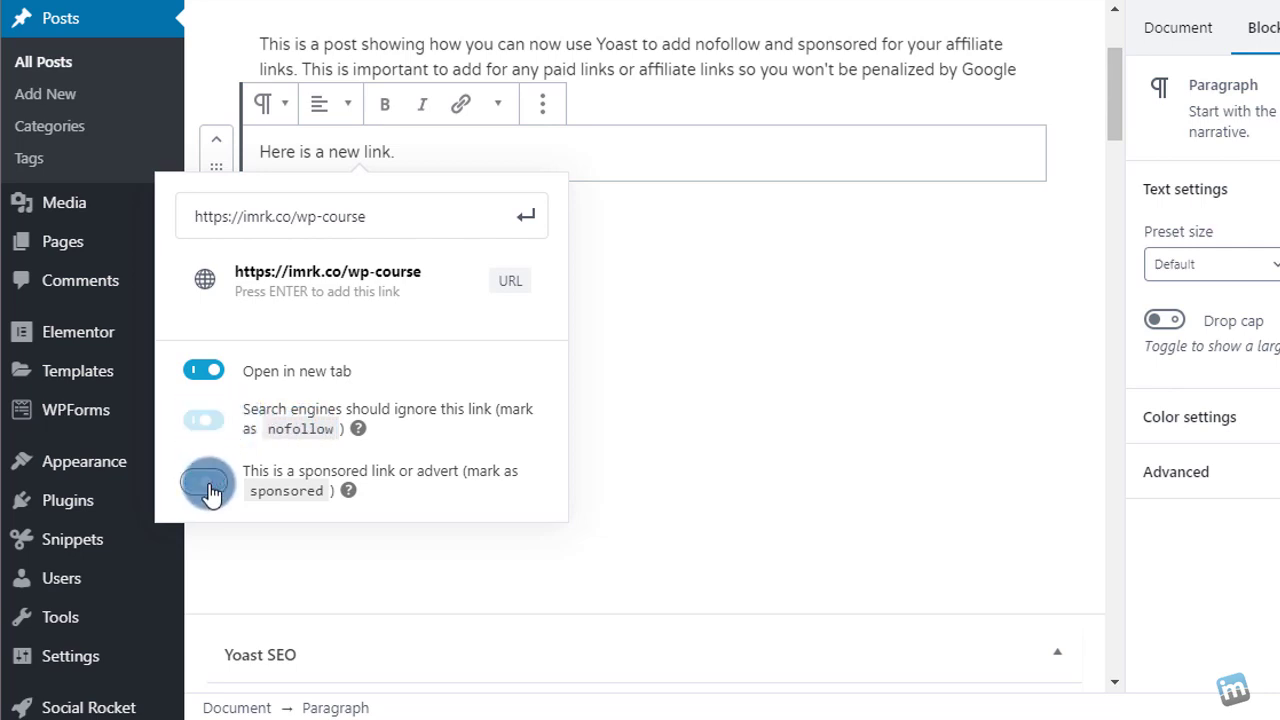
pyautogui.click(204, 420)
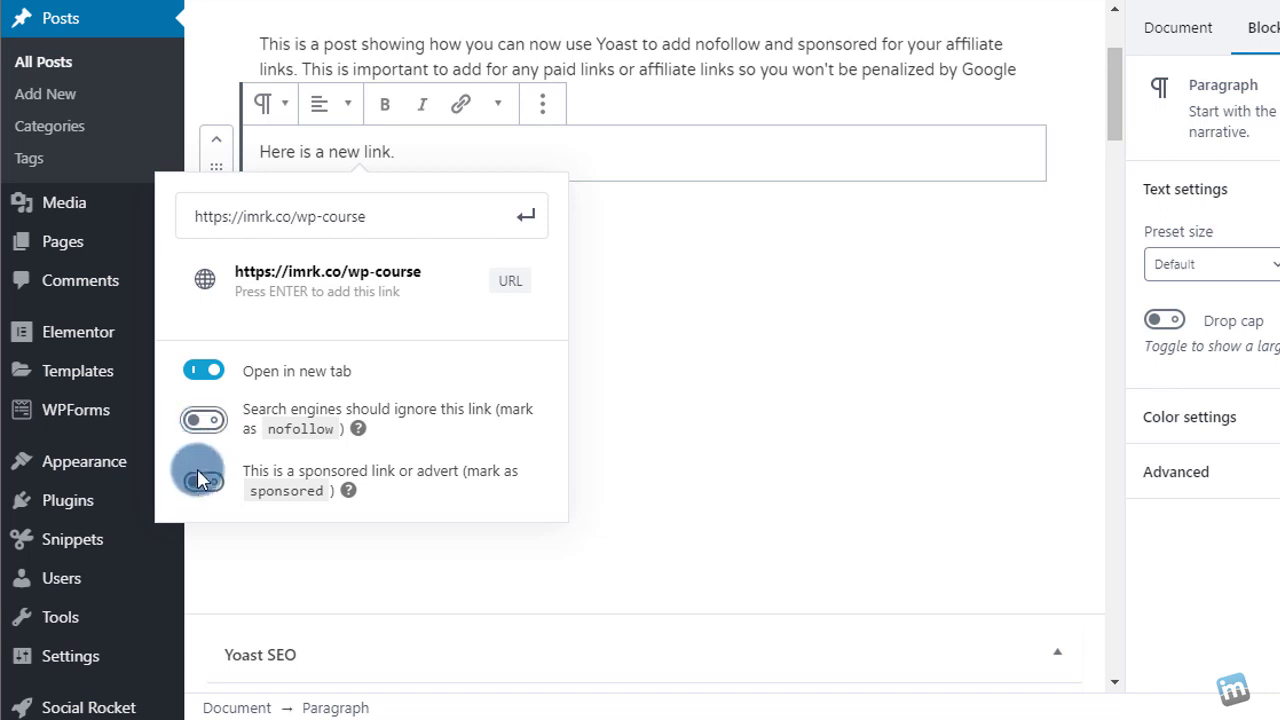
pyautogui.click(201, 484)
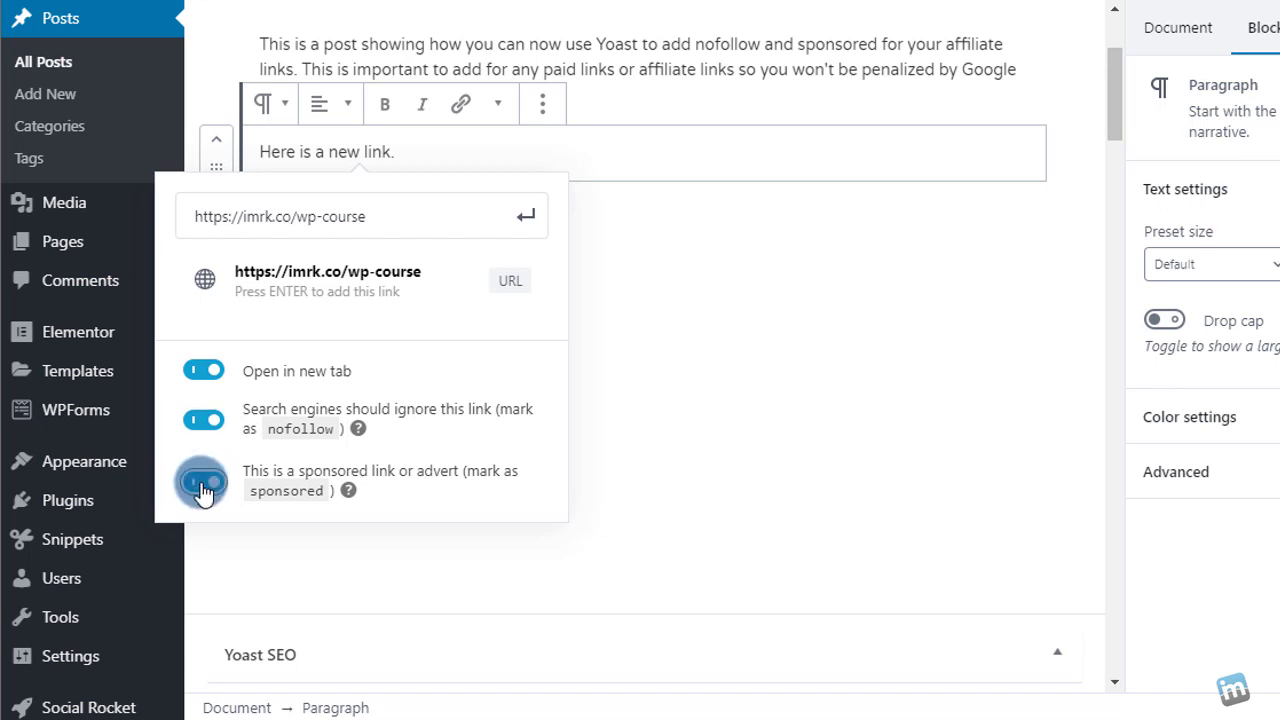
pyautogui.click(203, 425)
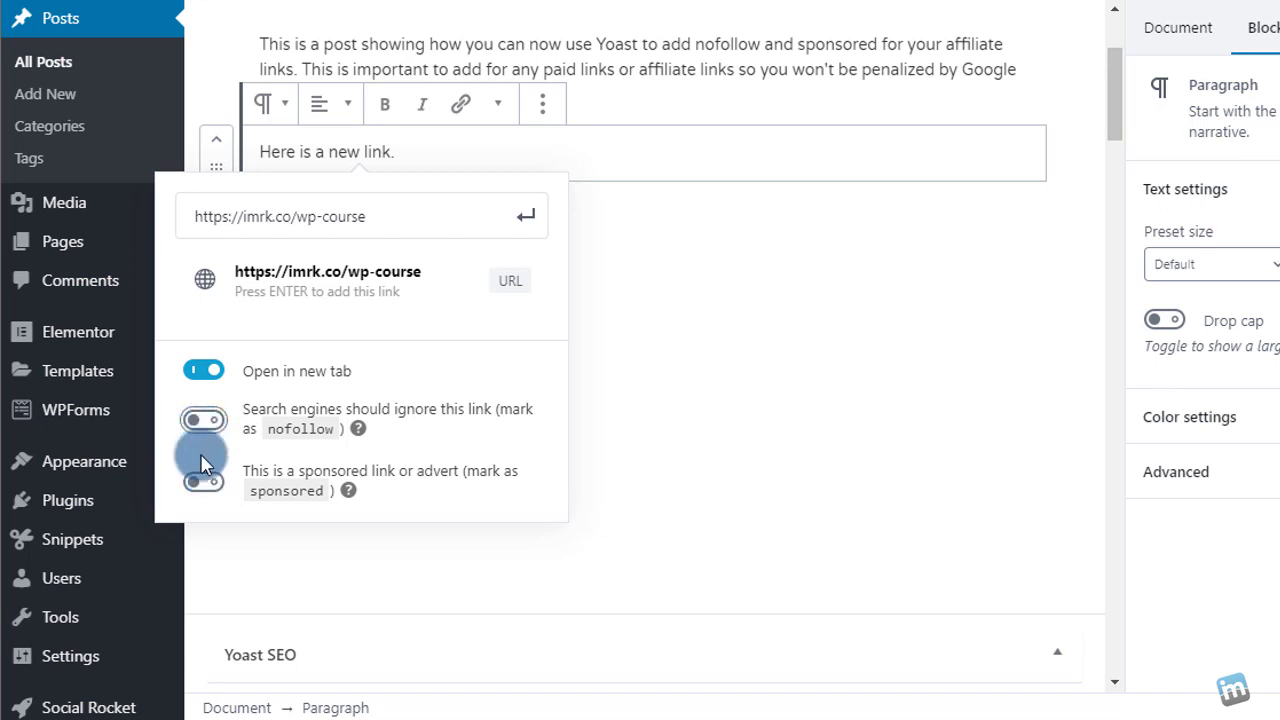
pyautogui.click(201, 482)
pyautogui.click(196, 424)
pyautogui.click(199, 485)
pyautogui.click(199, 488)
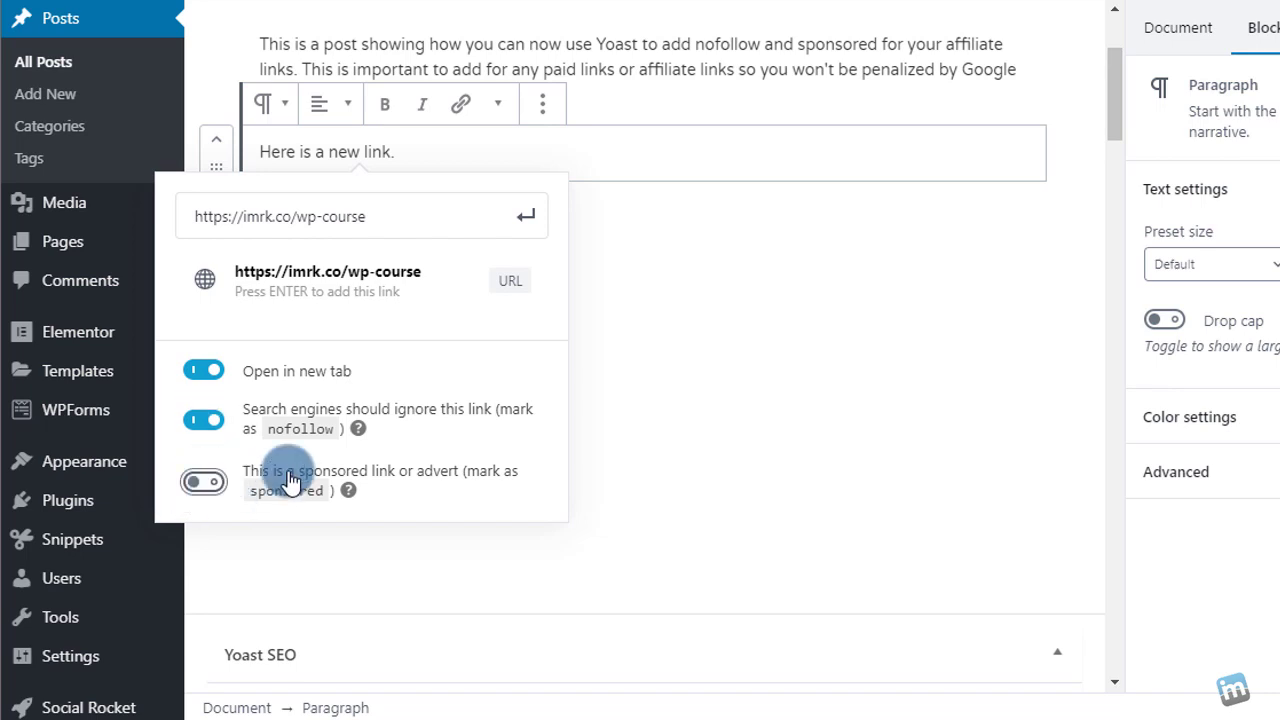
pyautogui.click(200, 424)
# Step: Mark the link as sponsored, apply it to the text and update the post
pyautogui.click(202, 486)
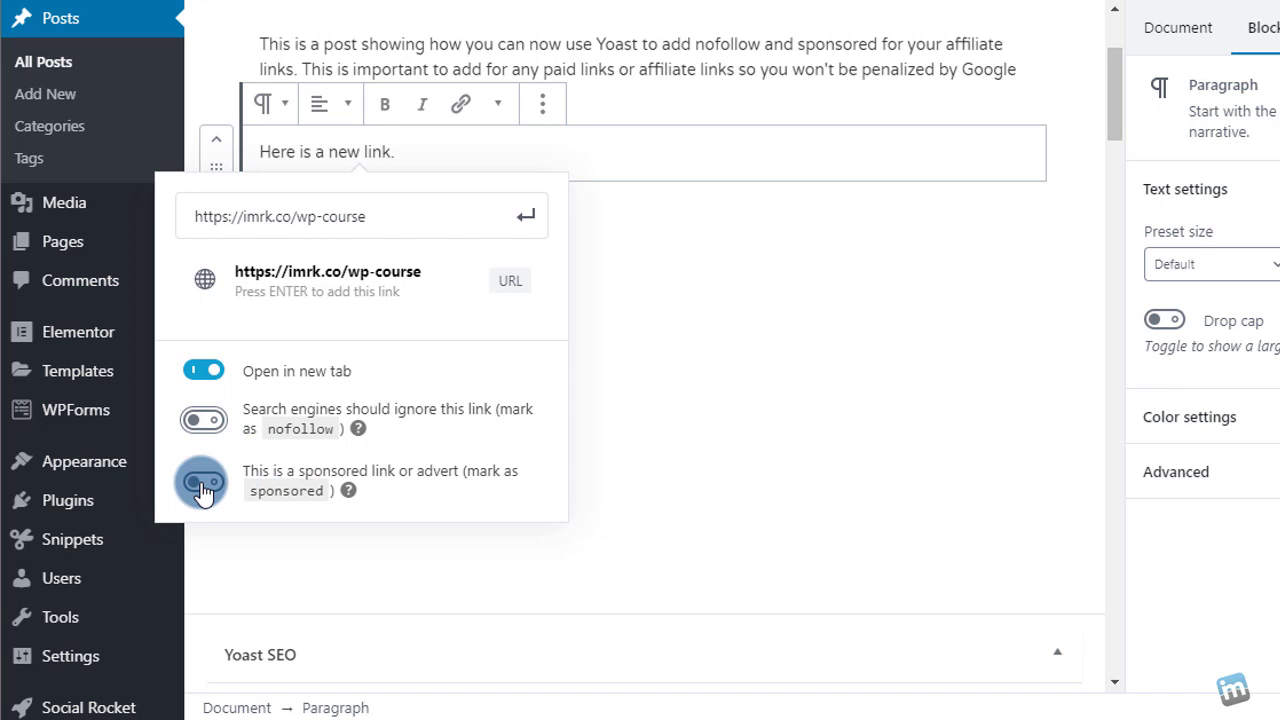
pyautogui.click(527, 216)
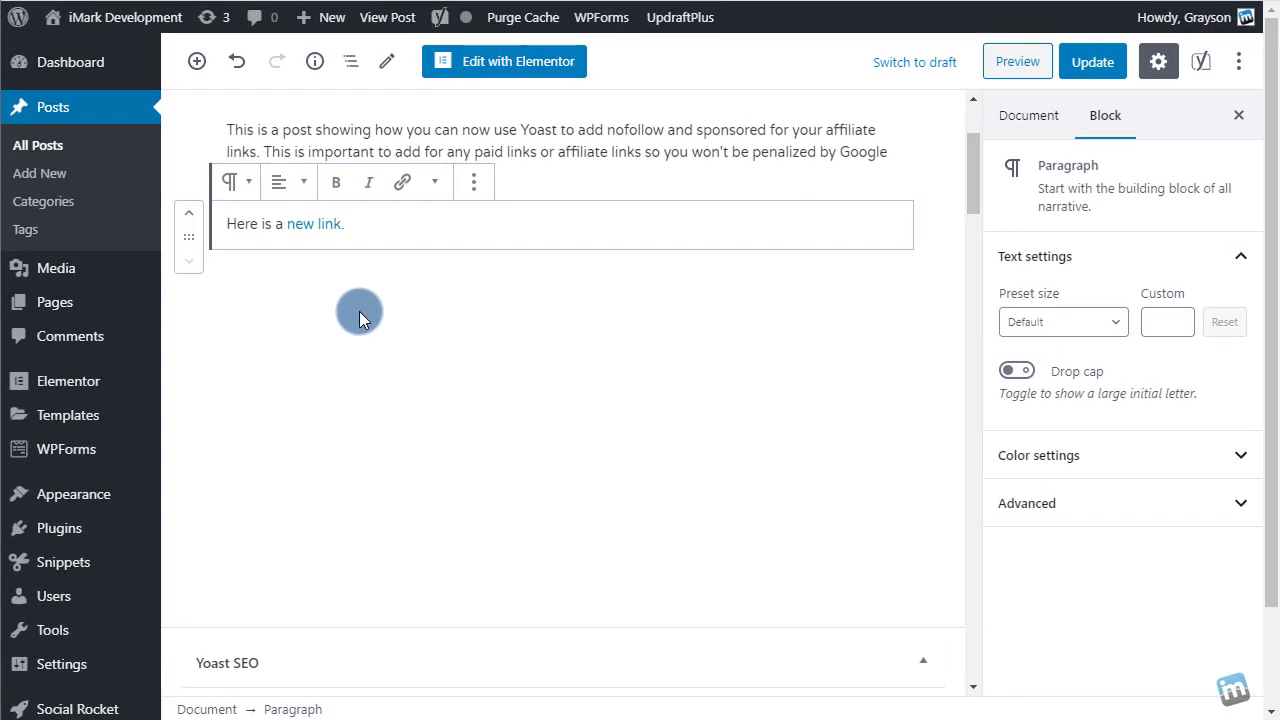
pyautogui.click(1092, 62)
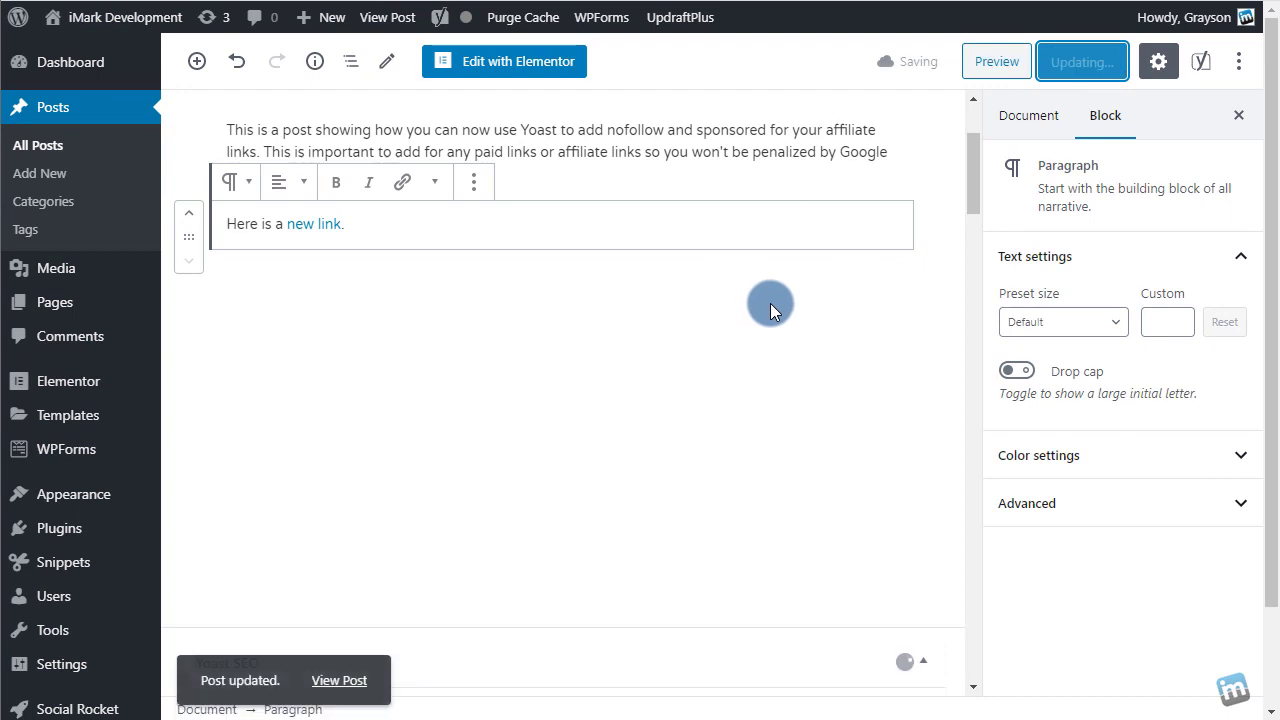
# Step: View the published post and inspect the HTML of "new link" for its rel attributes
pyautogui.click(387, 17)
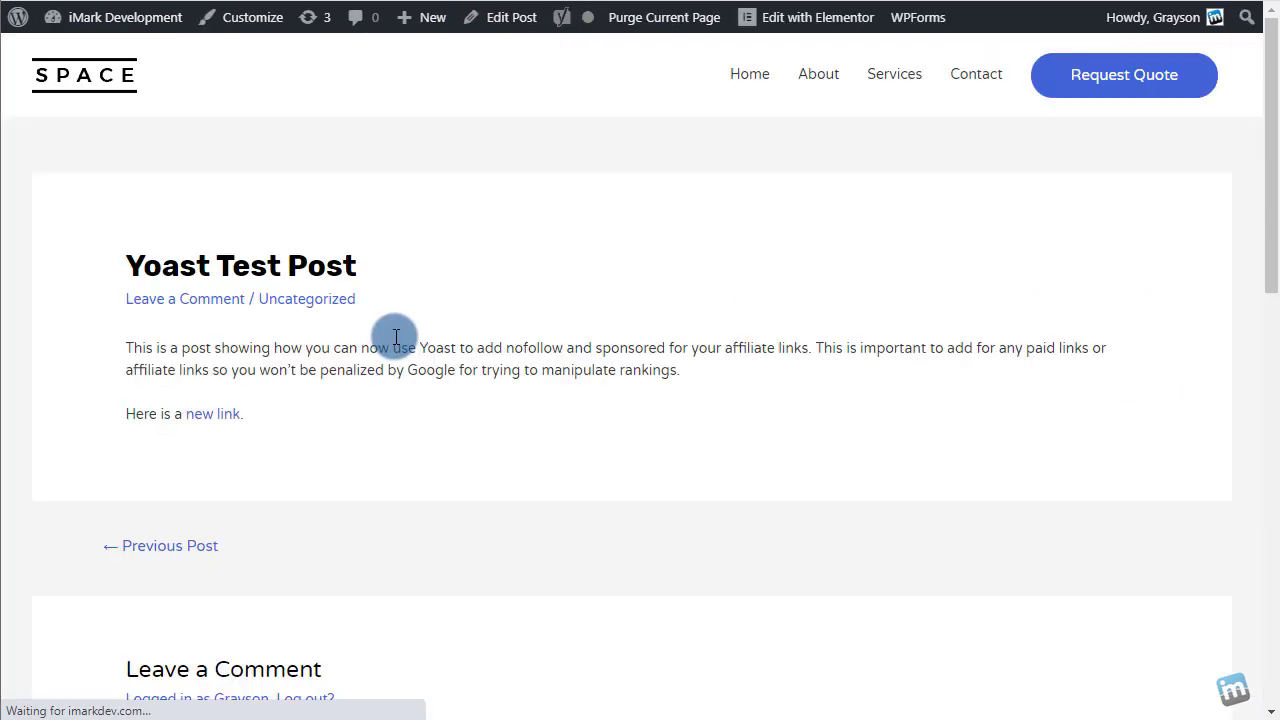
pyautogui.rightClick(208, 416)
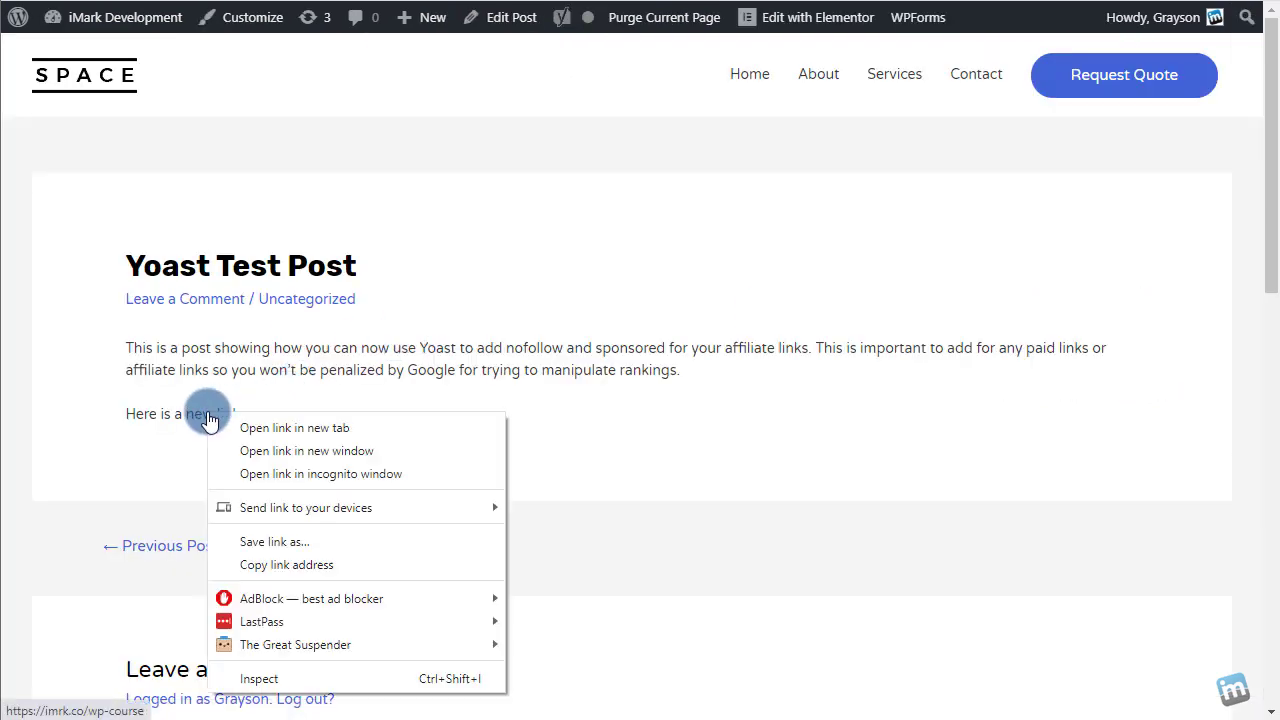
pyautogui.click(298, 680)
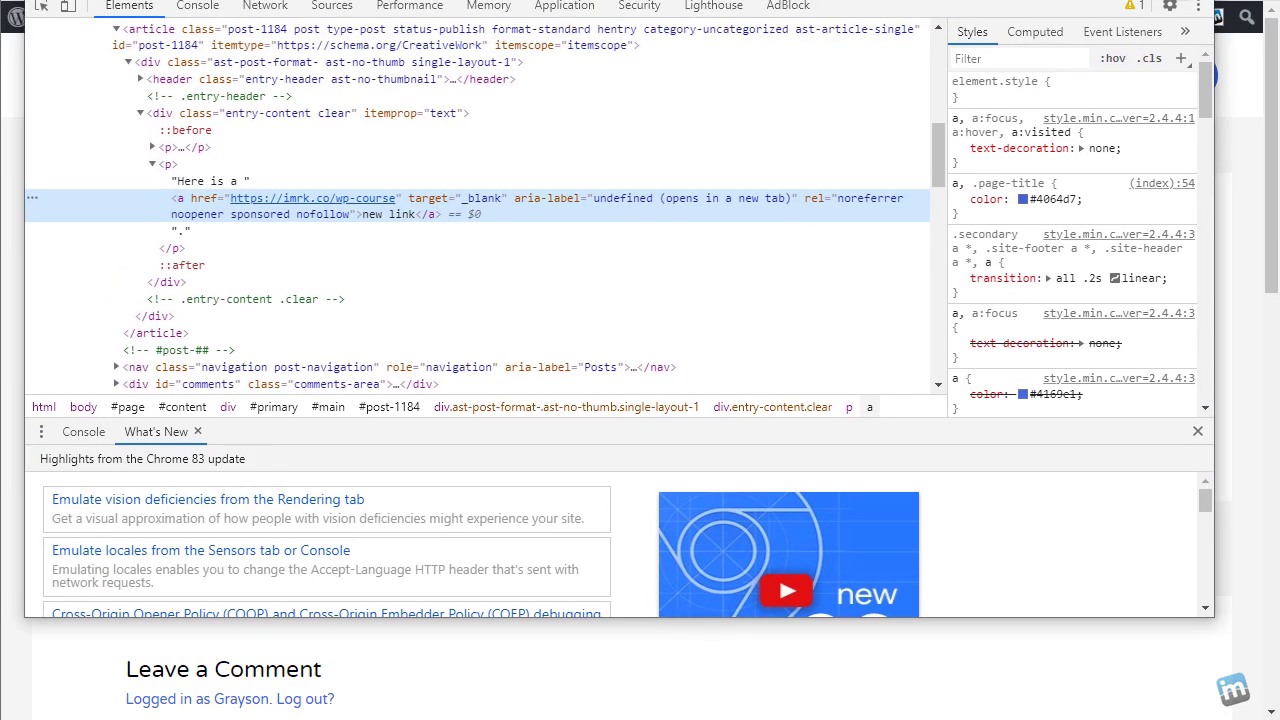
pyautogui.press('F12')
# Step: Deactivate the Yoast SEO plugin from the installed plugins and purge the site cache
pyautogui.click(147, 18)
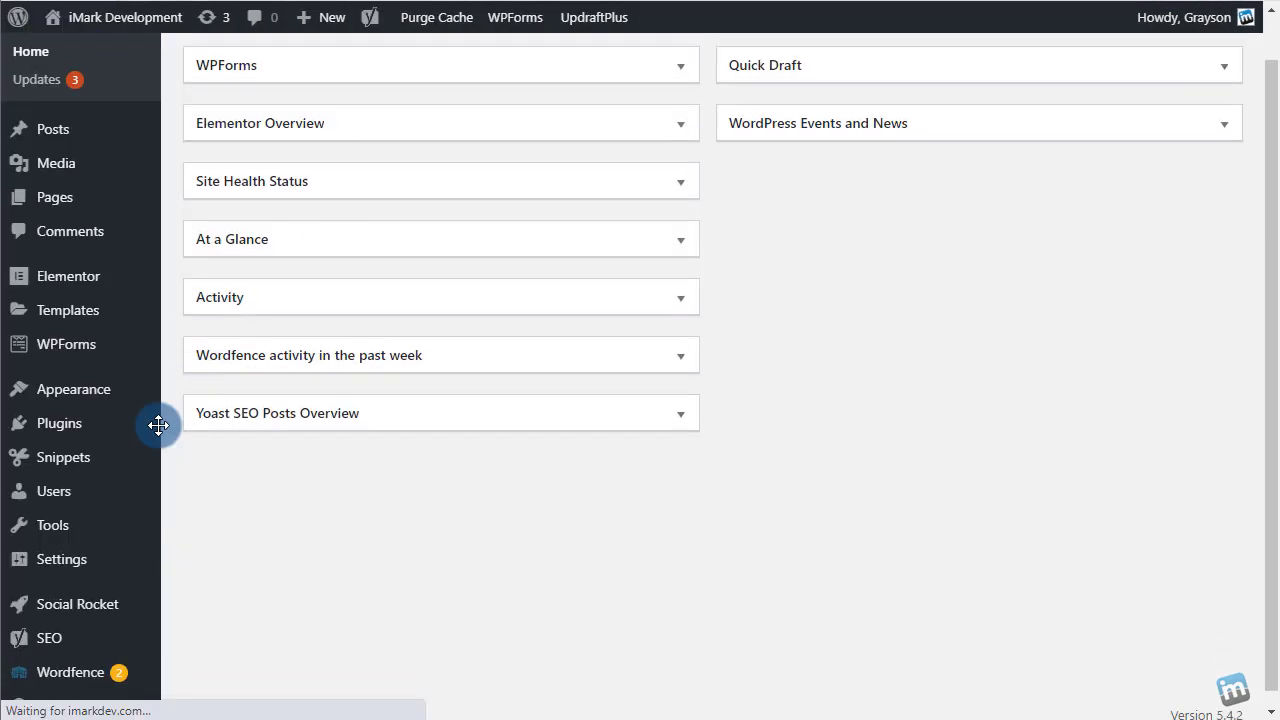
pyautogui.click(57, 423)
pyautogui.scroll(-10, 308, 518)
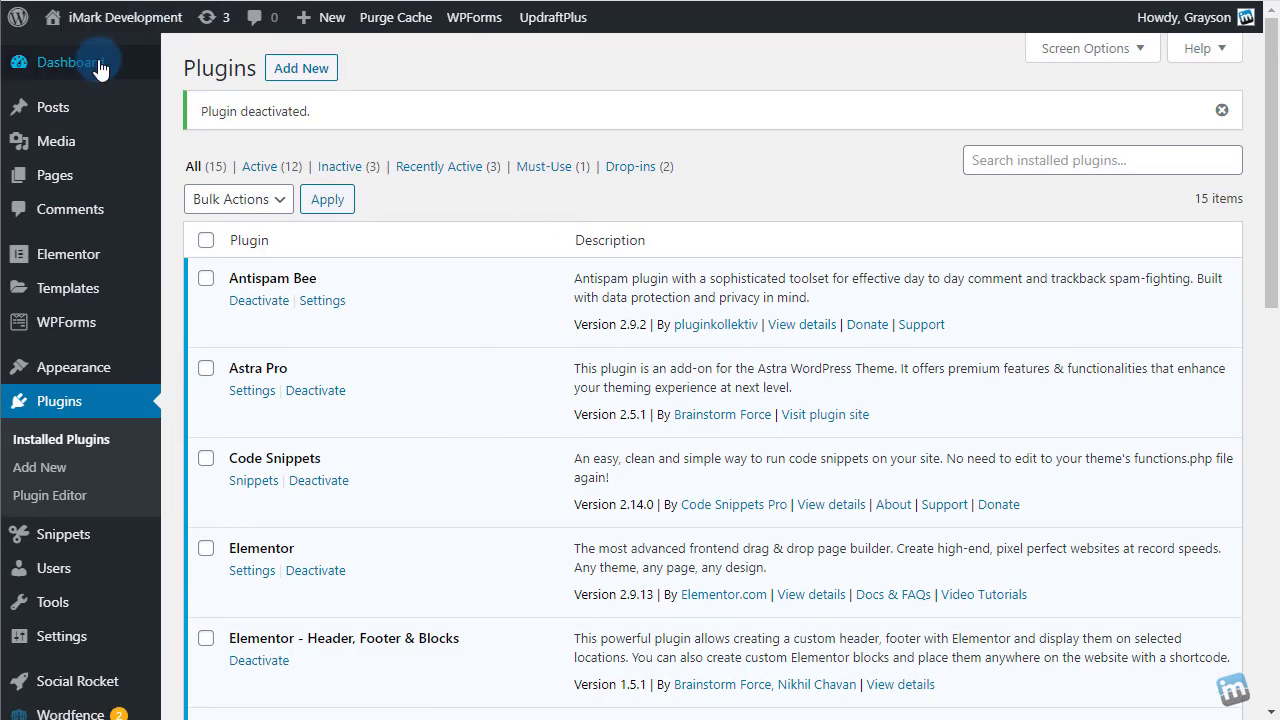
pyautogui.click(378, 36)
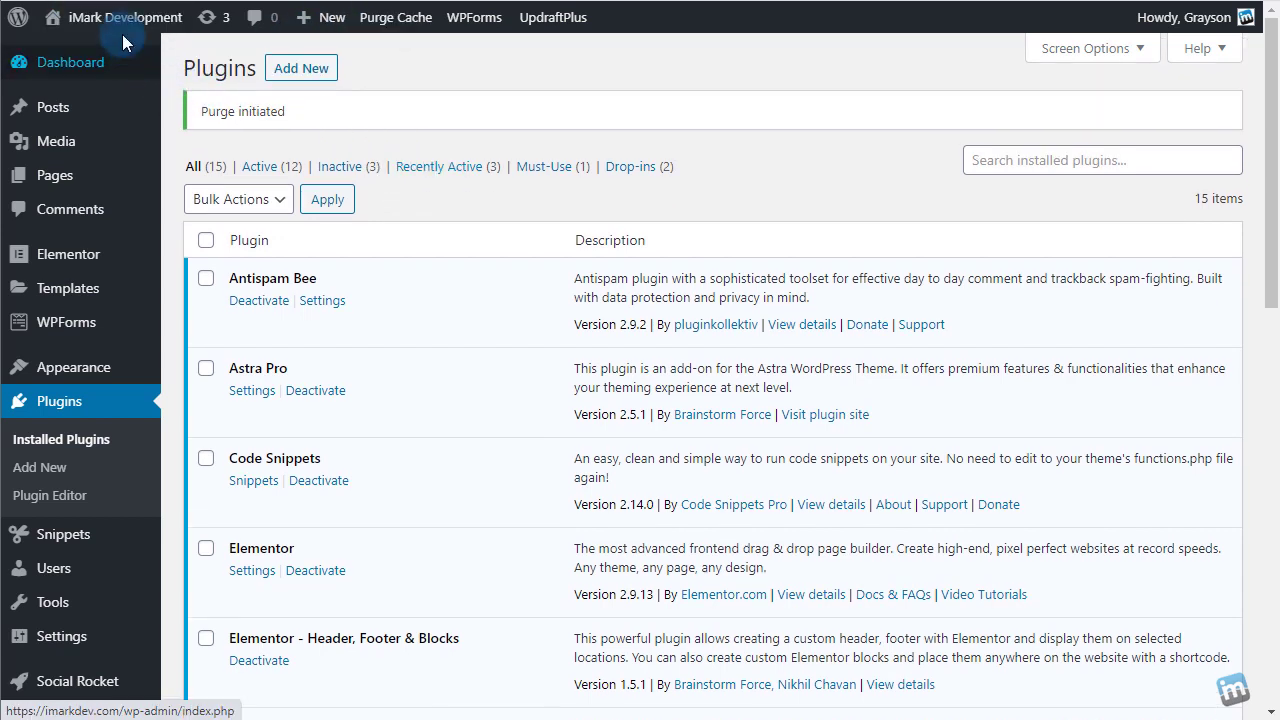
# Step: View the live Yoast Test Post from the posts list and inspect the rel attributes of "new link" again
pyautogui.moveTo(120, 28)
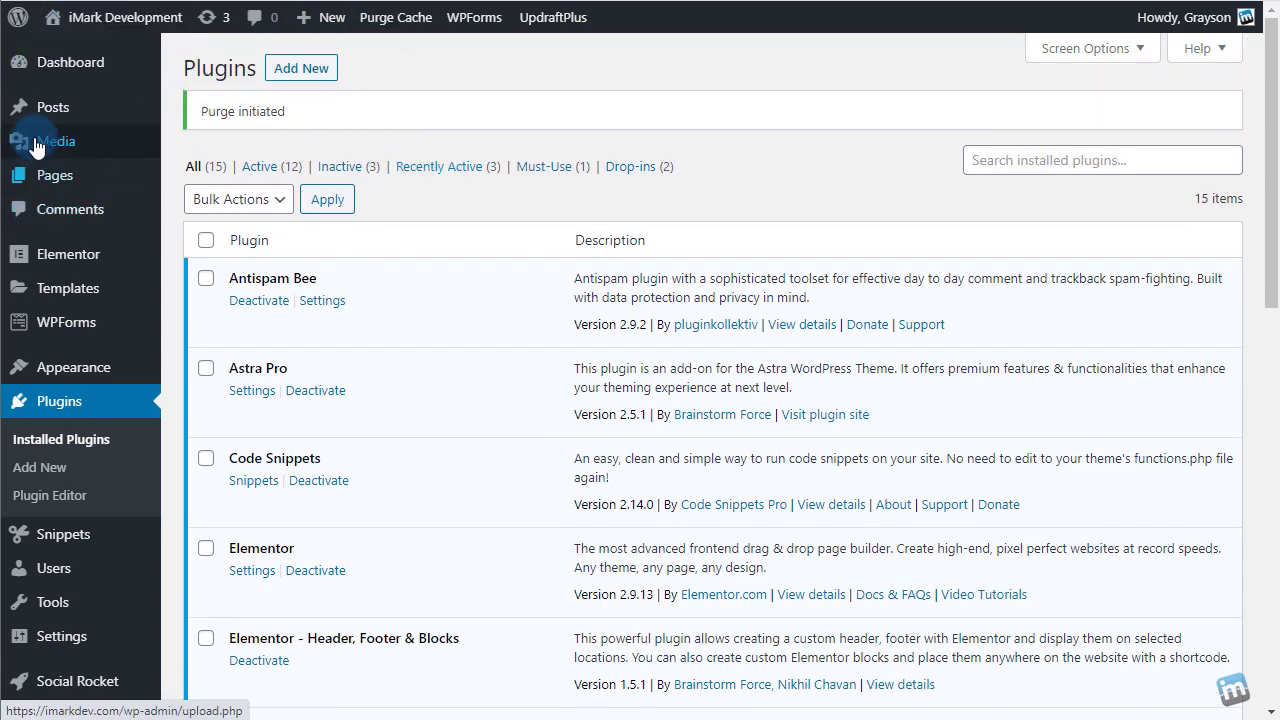
pyautogui.click(134, 120)
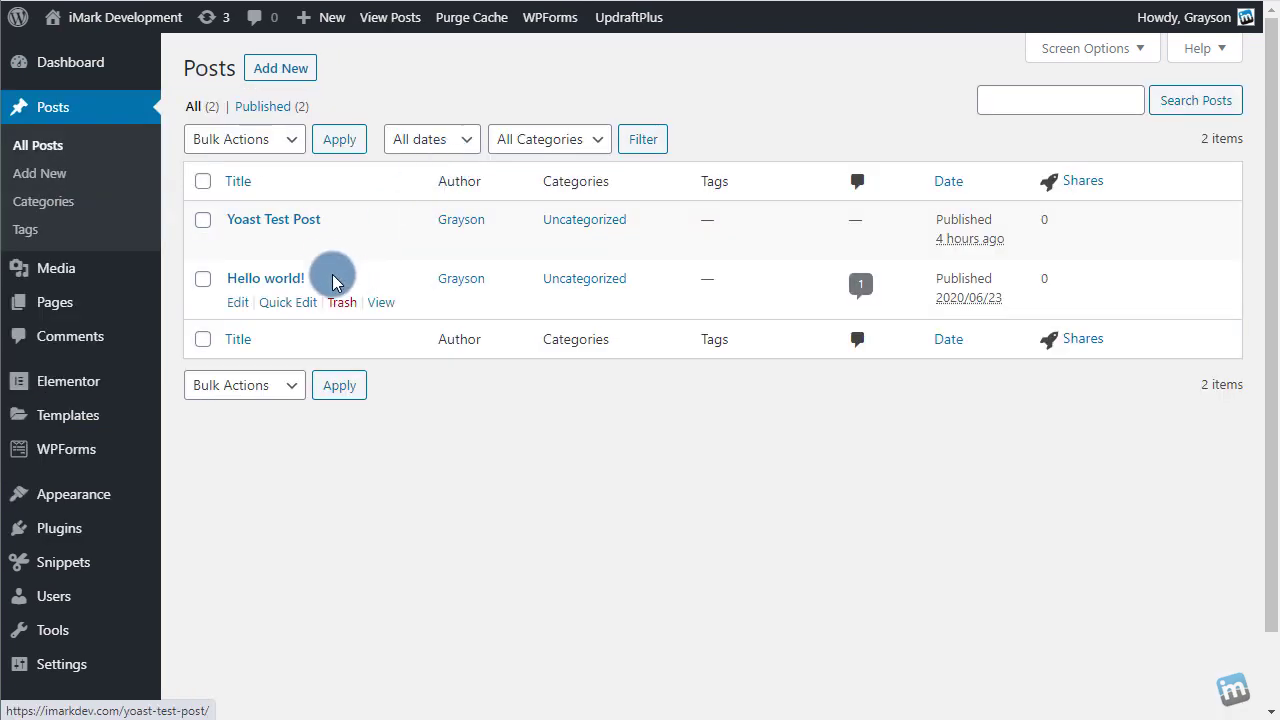
pyautogui.click(380, 243)
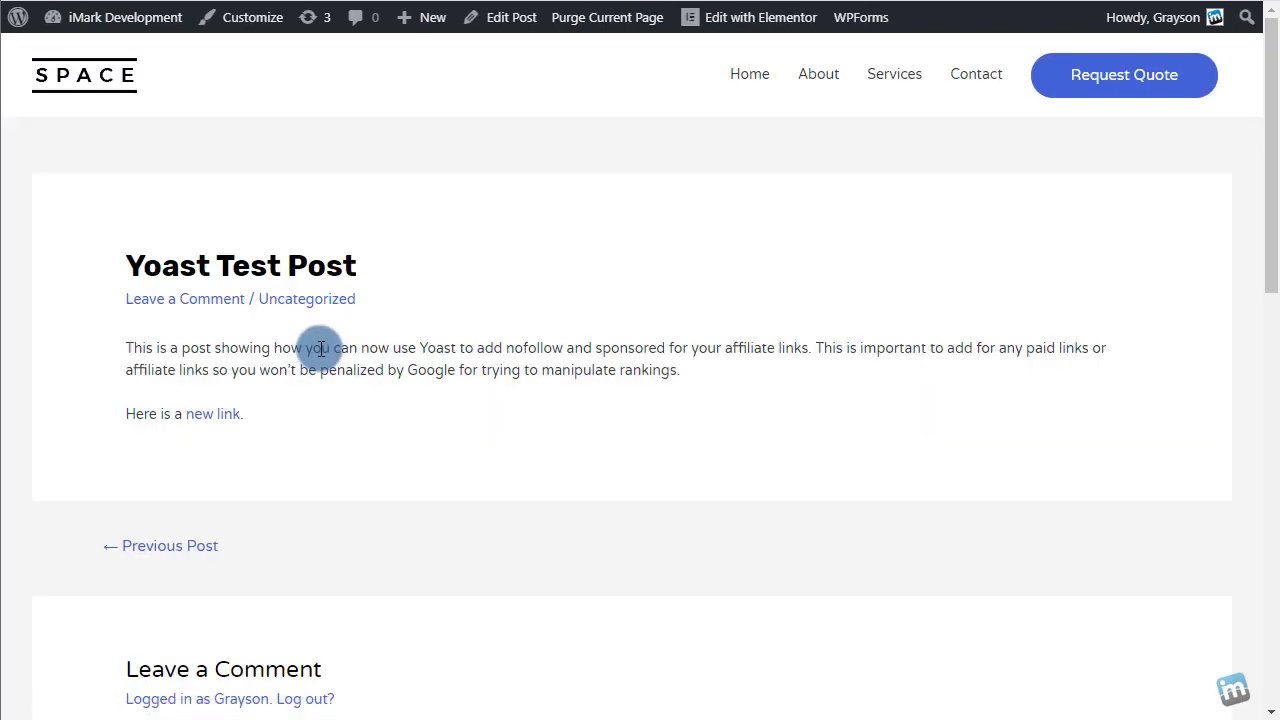
pyautogui.rightClick(212, 414)
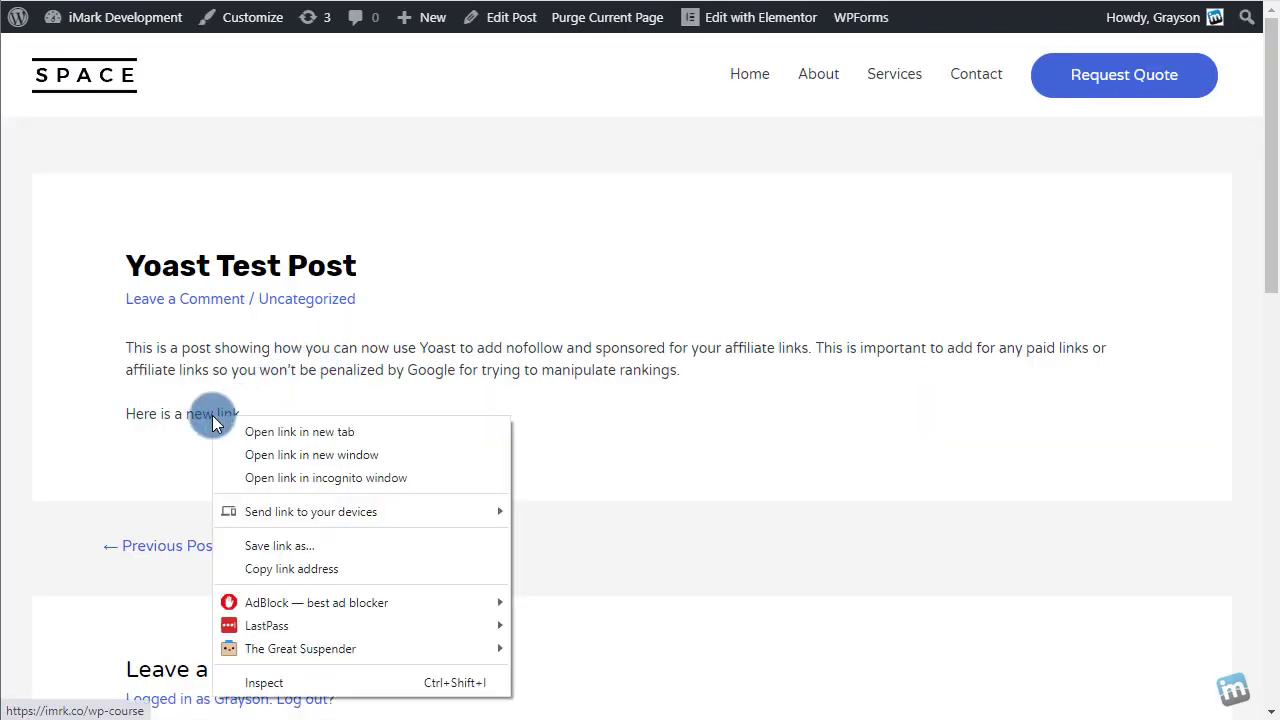
pyautogui.click(300, 683)
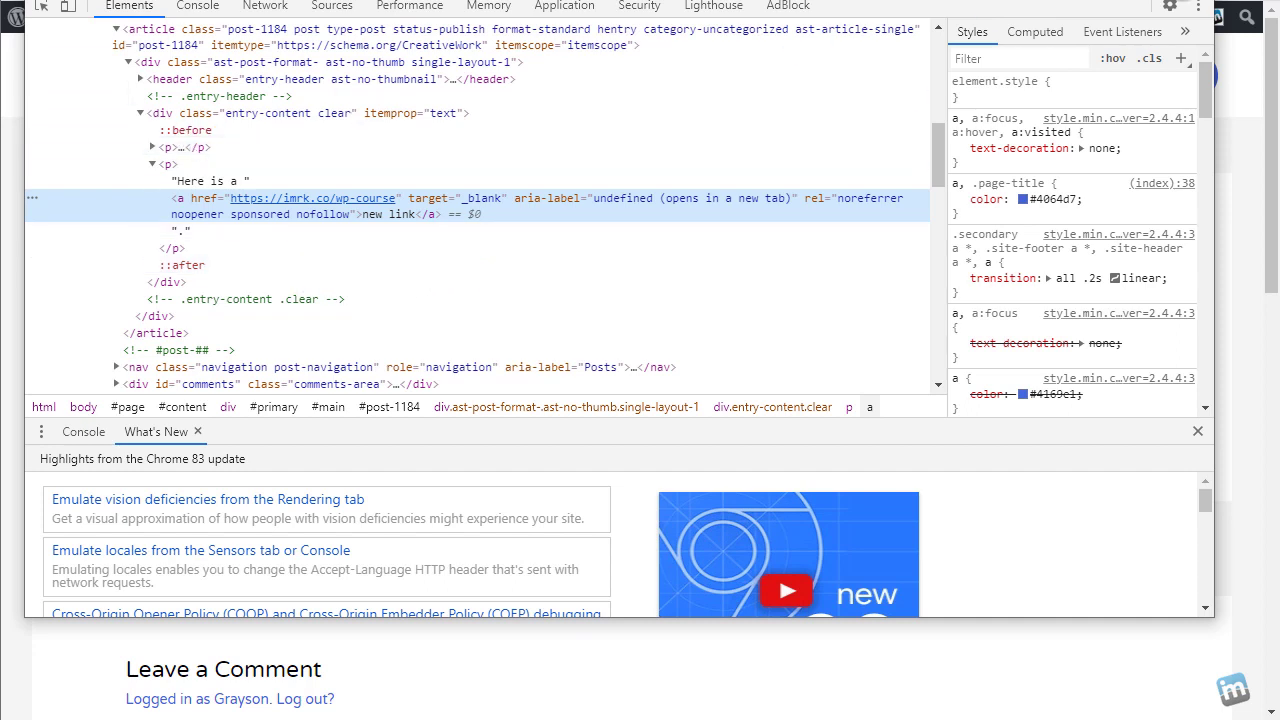
pyautogui.press('F12')
# Step: Activate the Yoast SEO plugin again from the installed plugins and open Yoast Test Post for editing
pyautogui.click(86, 20)
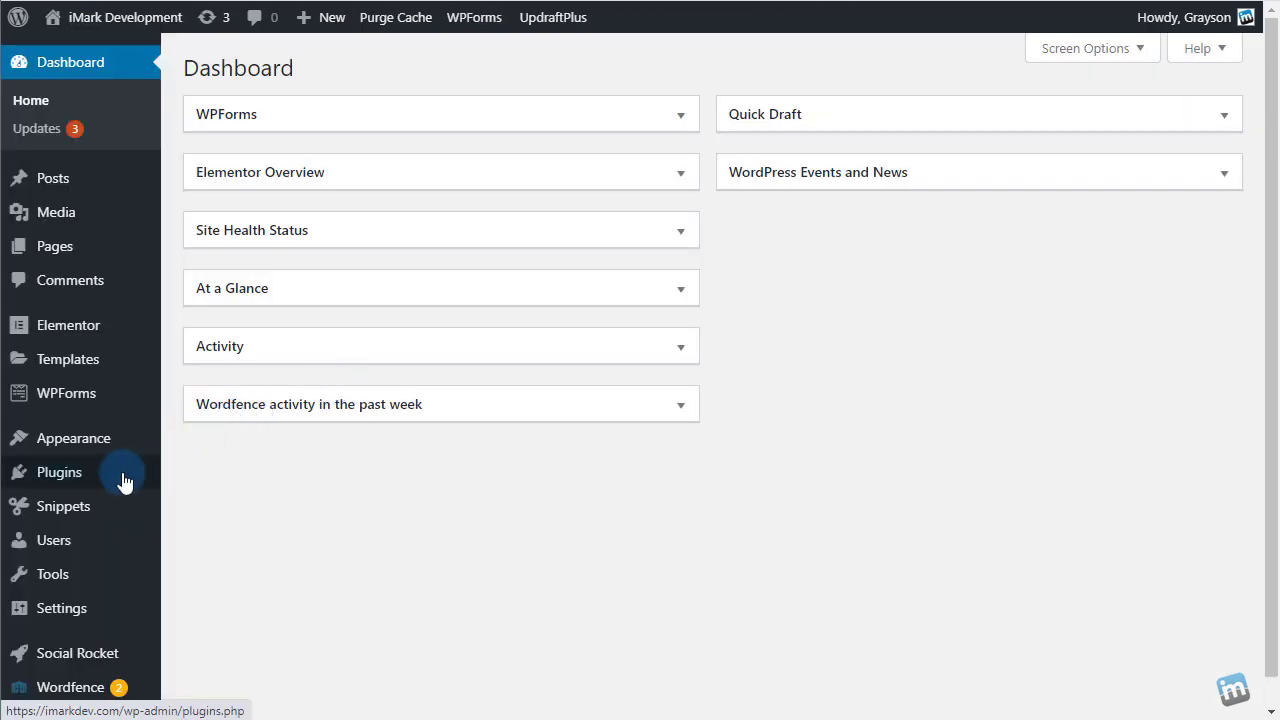
pyautogui.moveTo(100, 474)
pyautogui.click(173, 484)
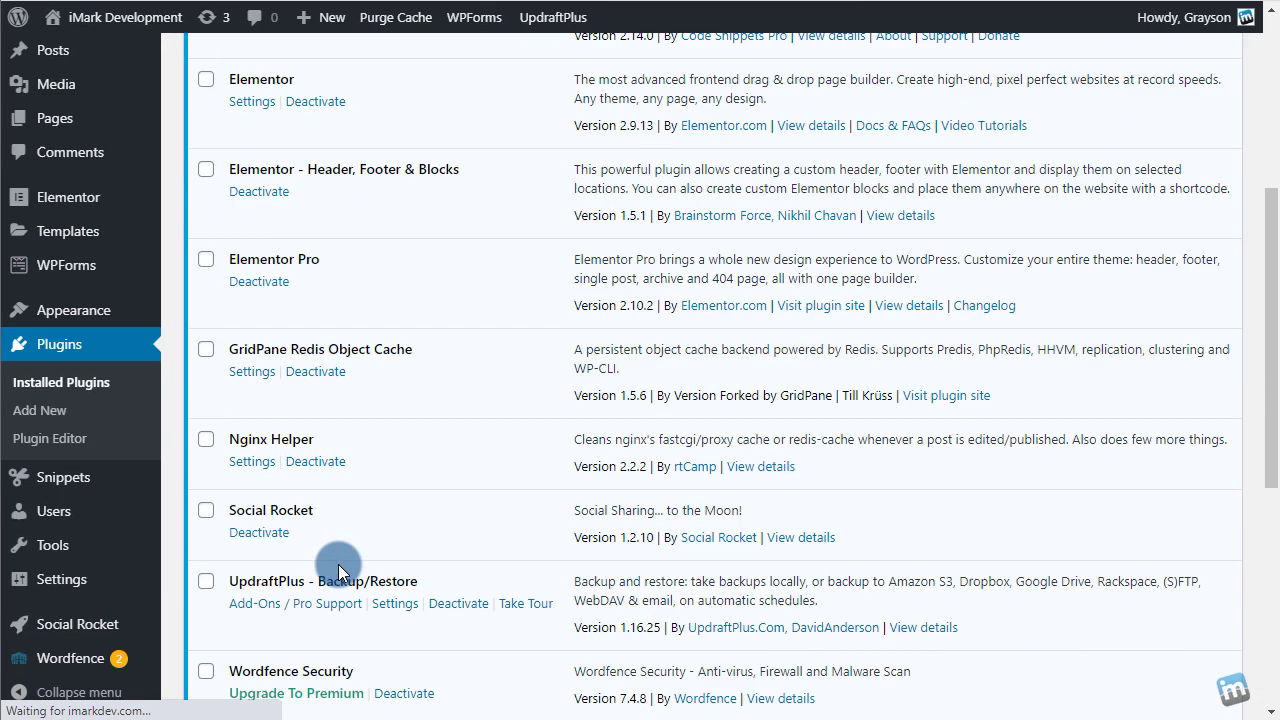
pyautogui.click(250, 503)
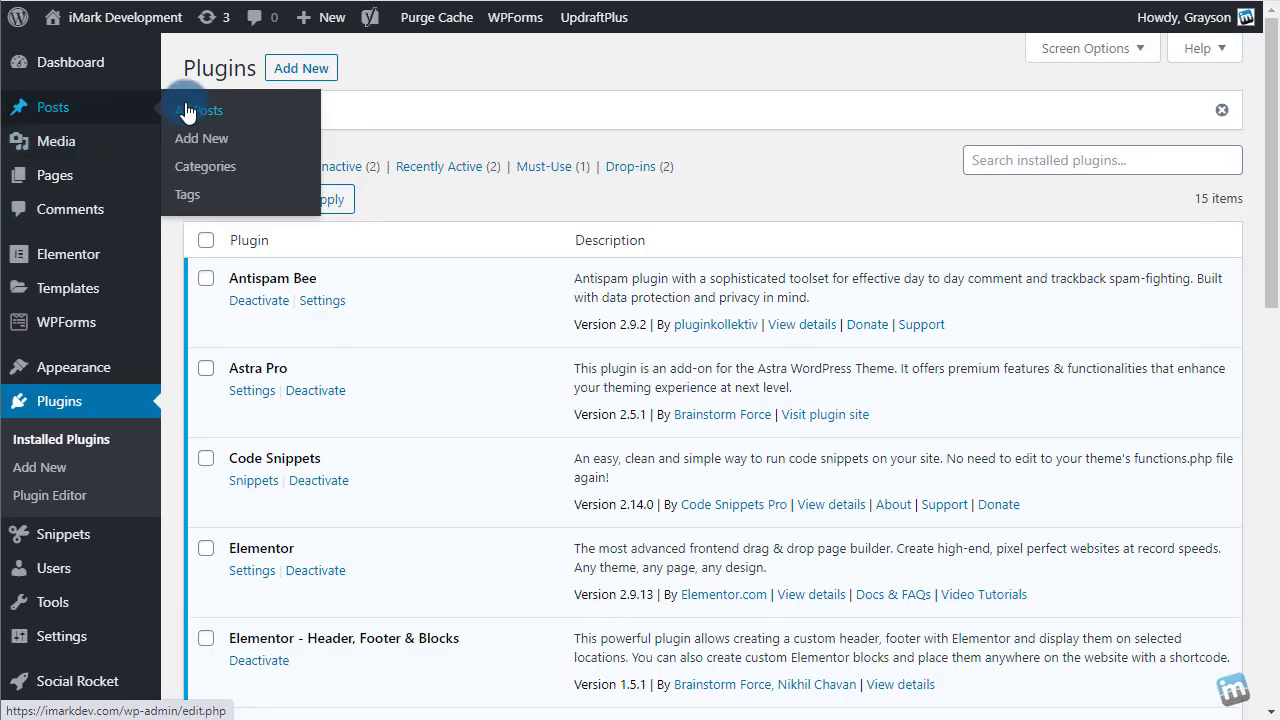
pyautogui.click(186, 112)
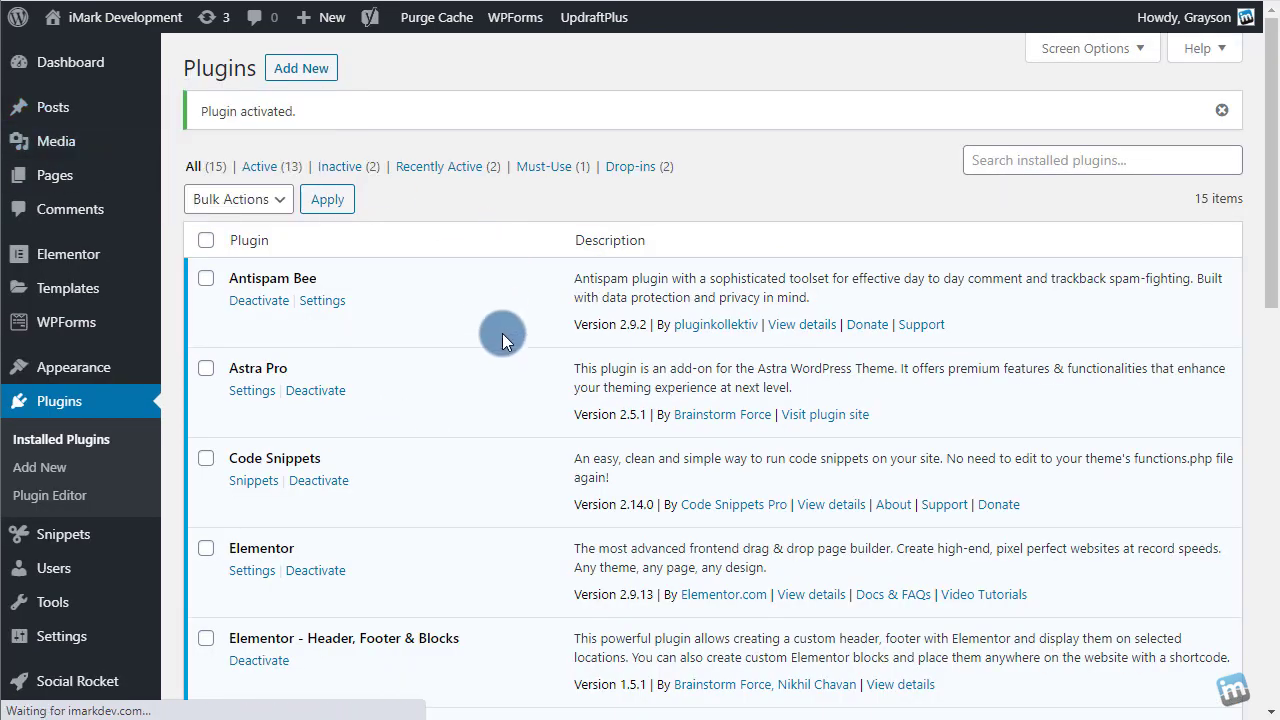
pyautogui.click(236, 245)
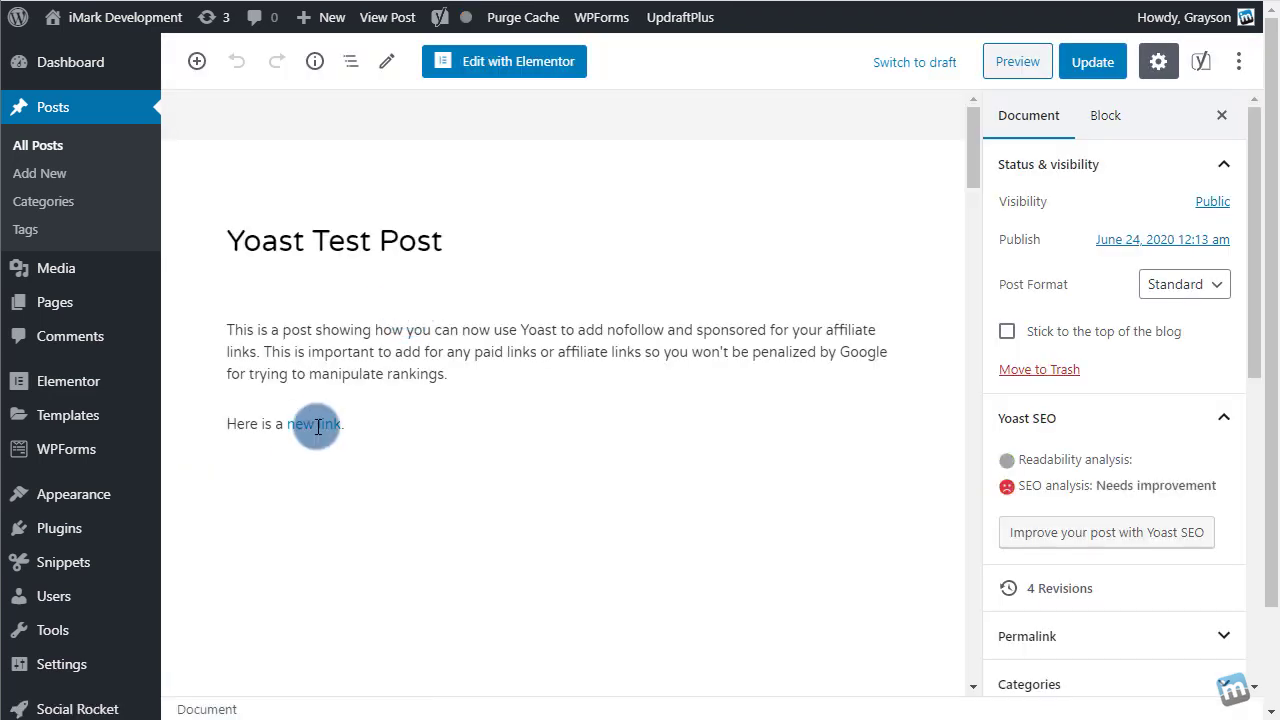
# Step: Turn off the sponsored, nofollow and open-in-new-tab settings of "new link" one after another
pyautogui.click(316, 425)
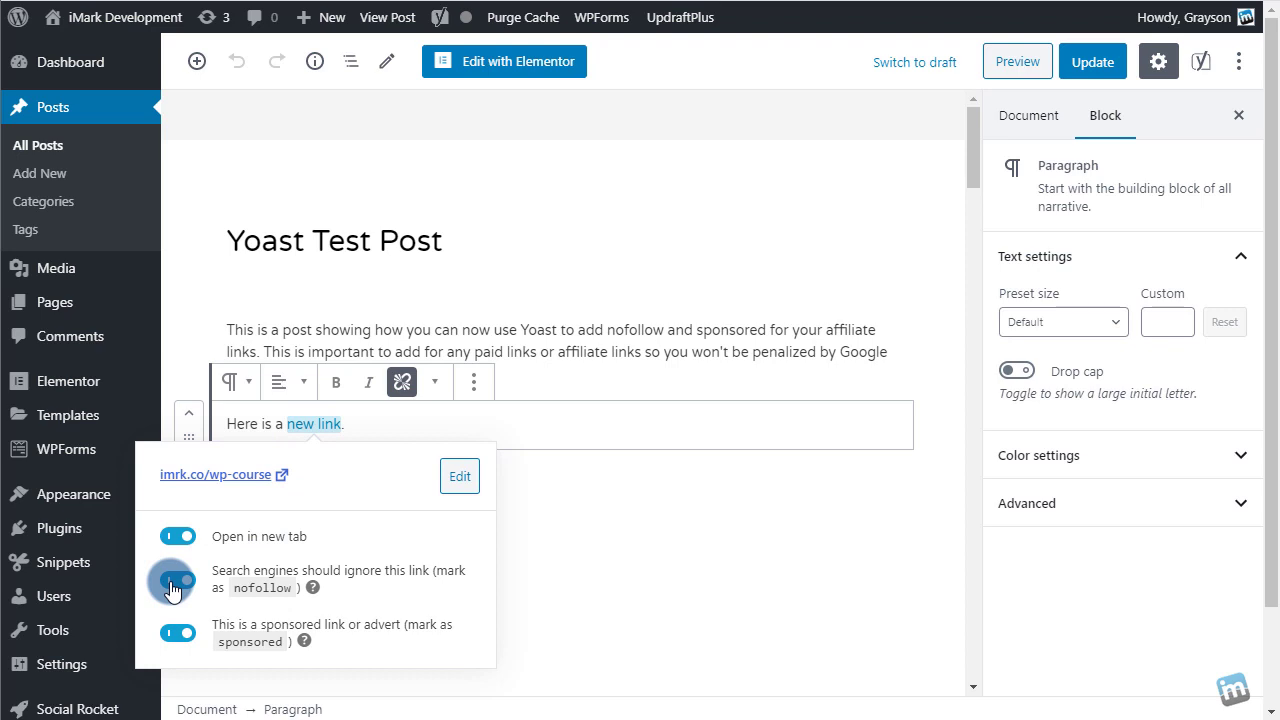
pyautogui.click(170, 633)
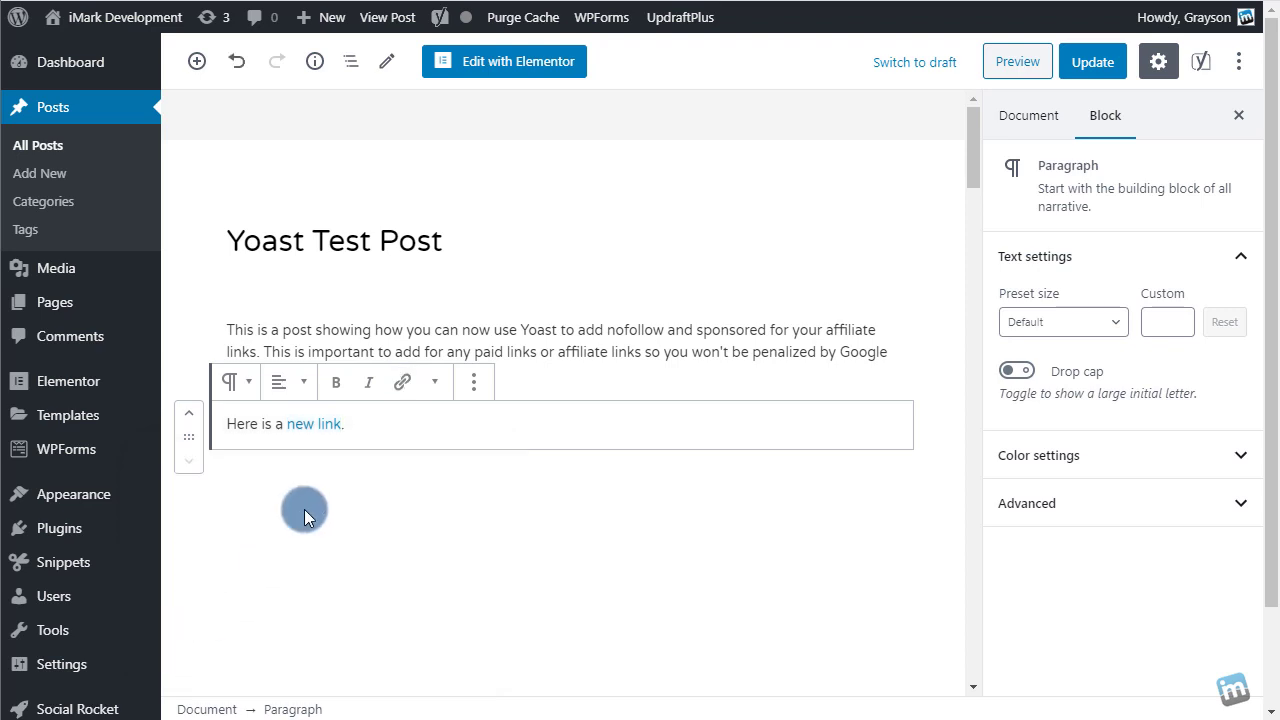
pyautogui.click(300, 425)
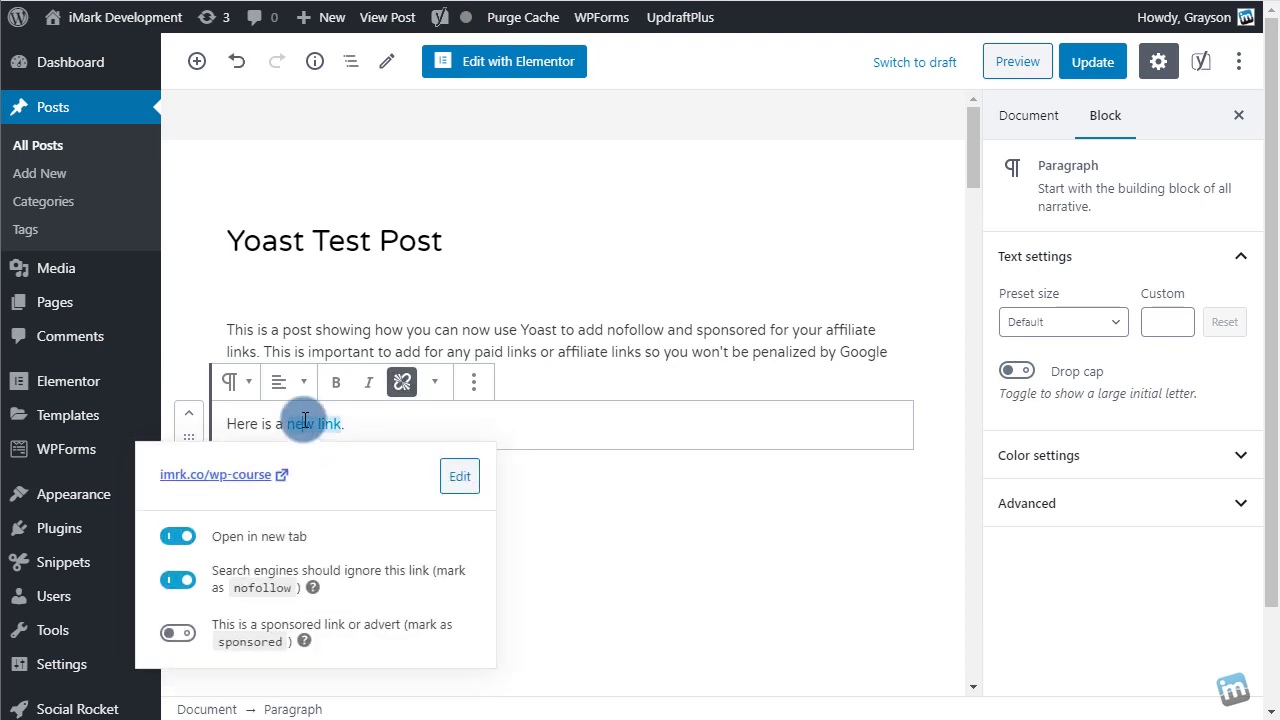
pyautogui.click(177, 580)
pyautogui.click(309, 424)
pyautogui.click(178, 537)
pyautogui.click(314, 424)
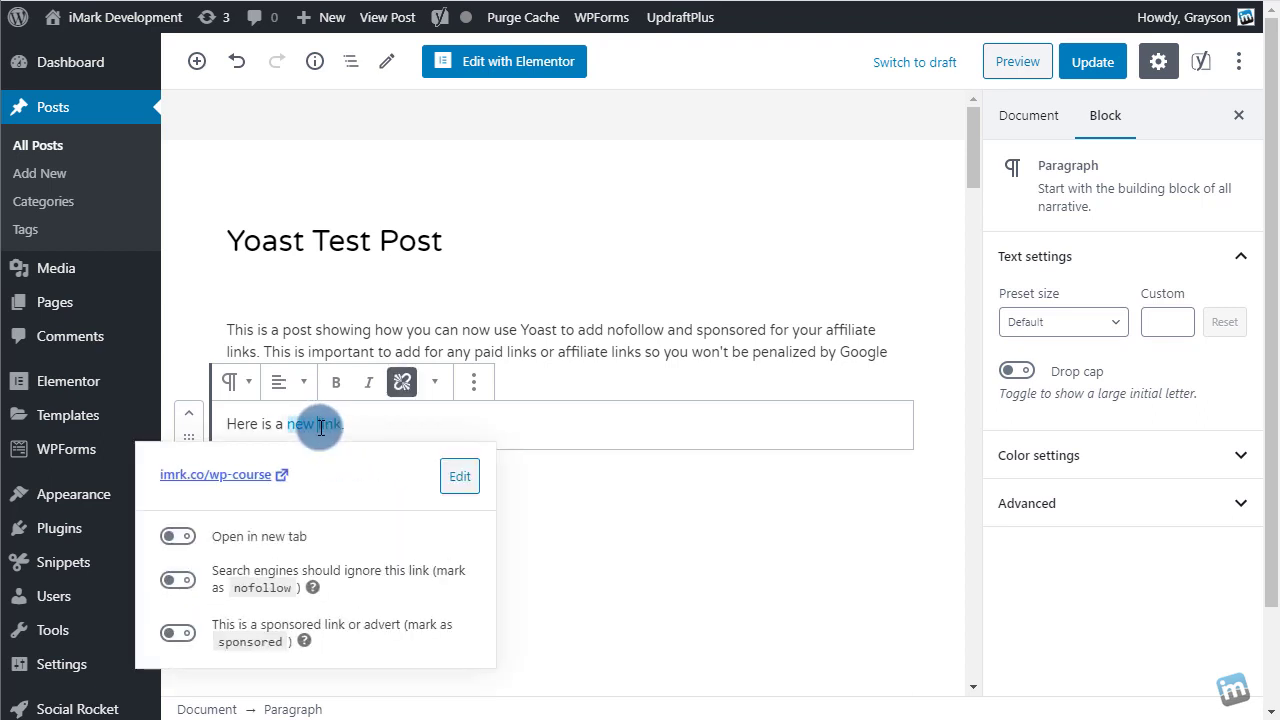
# Step: Set "new link" to open in a new tab and close its link options
pyautogui.click(178, 542)
pyautogui.click(314, 427)
pyautogui.click(178, 582)
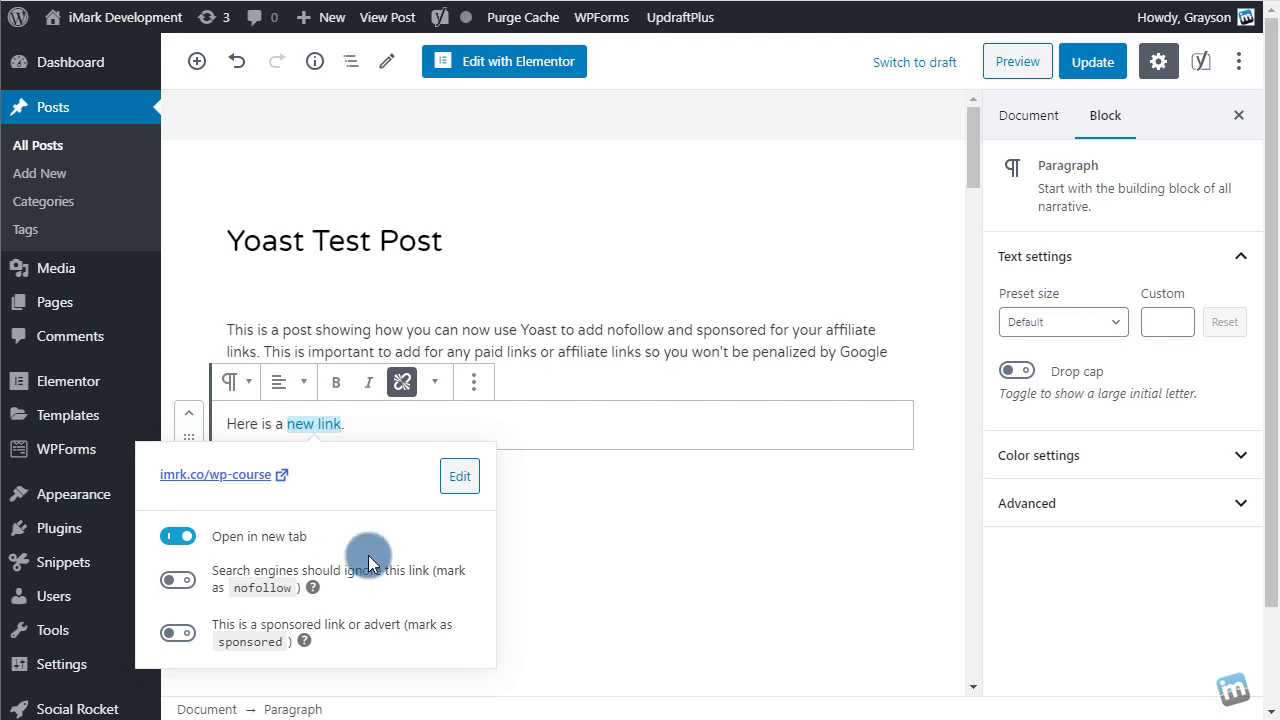
pyautogui.click(592, 504)
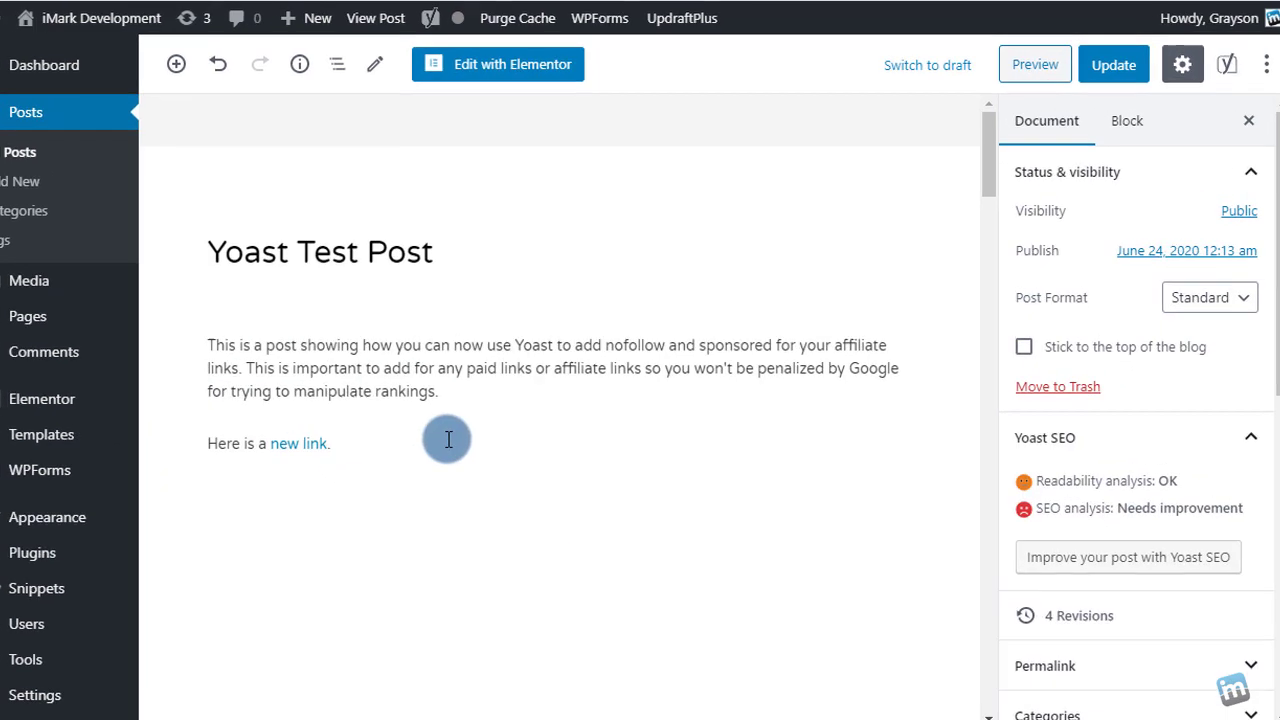
# Step: Edit the "Here is a new link" paragraph as HTML and add nofollow sponsored to the link's rel attribute
pyautogui.click(446, 424)
pyautogui.click(468, 388)
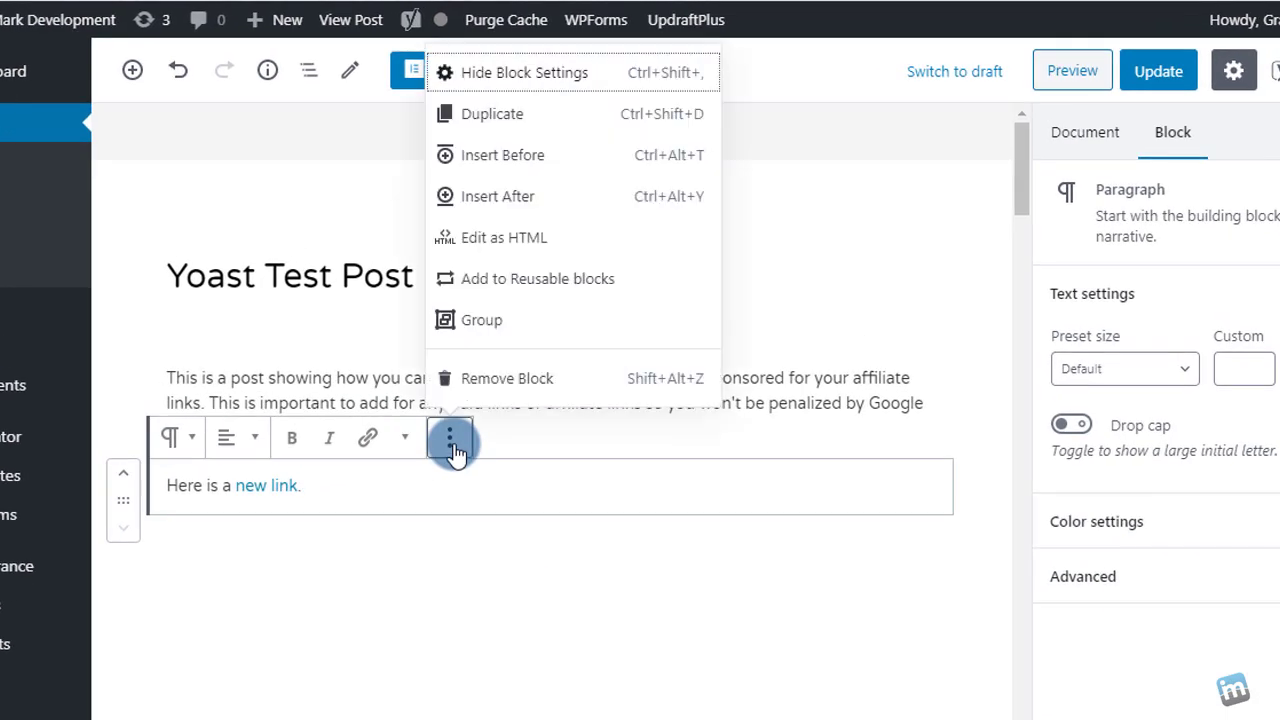
pyautogui.click(515, 240)
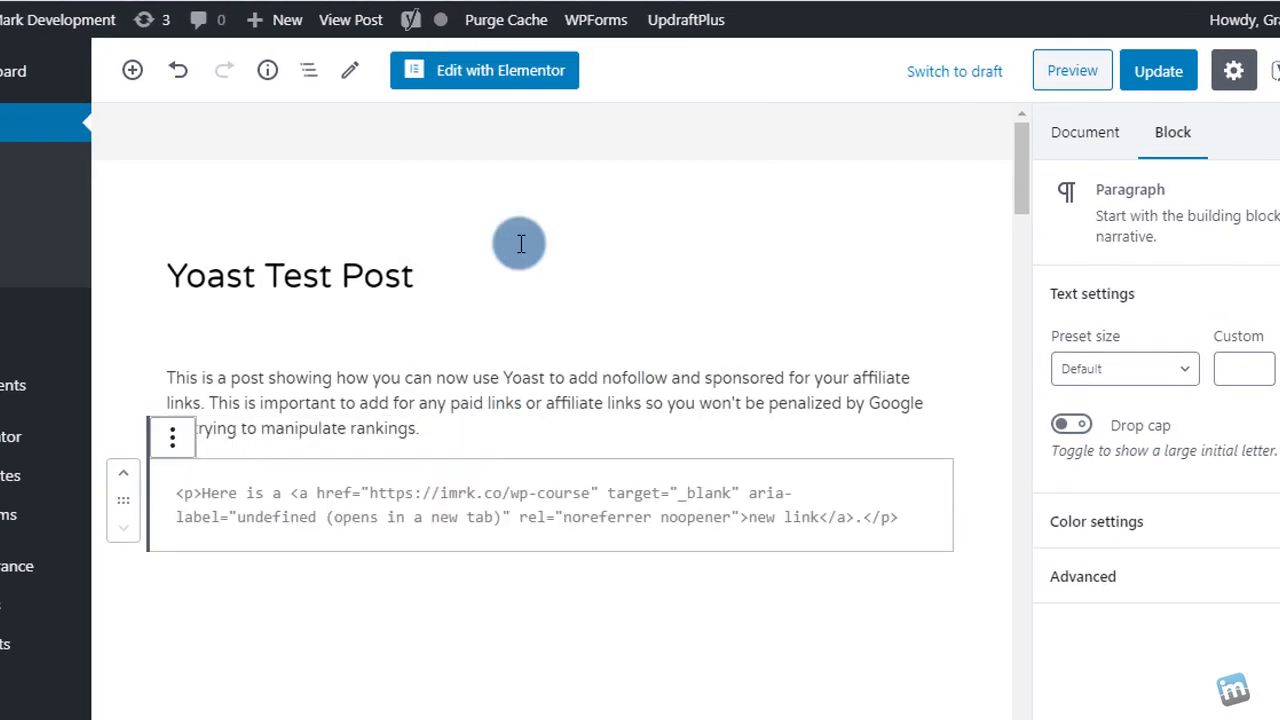
pyautogui.click(731, 517)
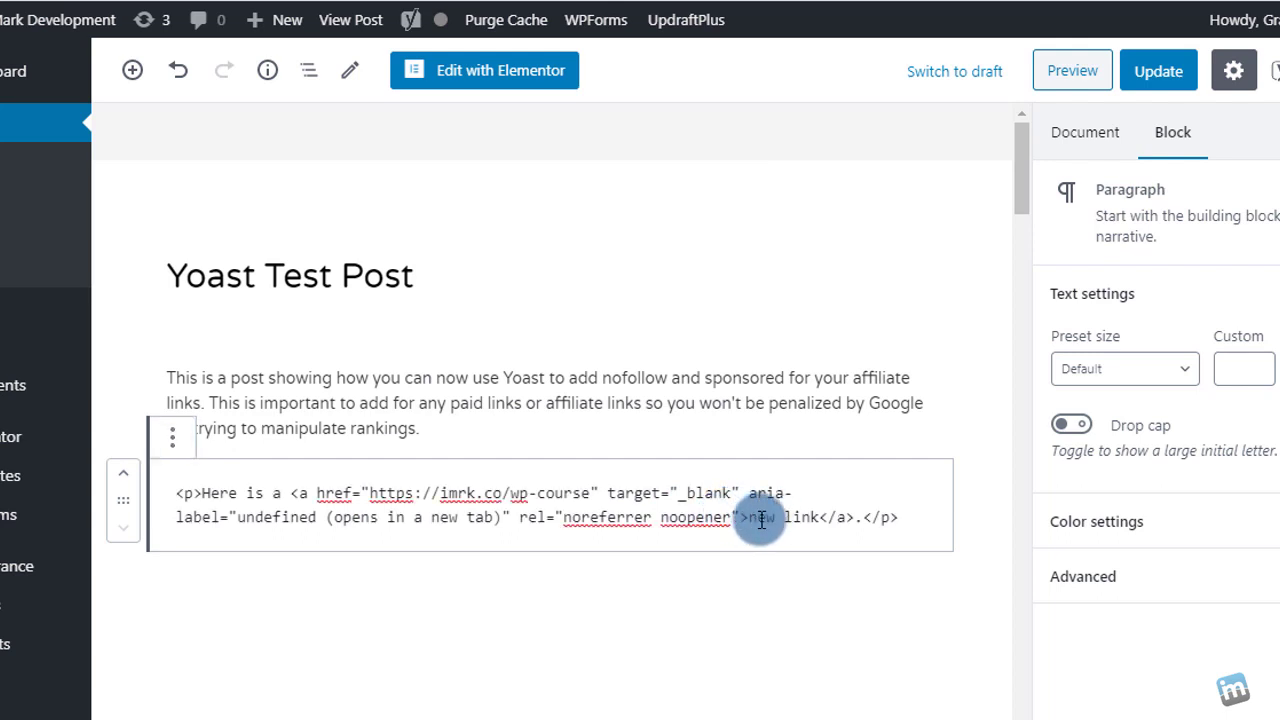
pyautogui.write('nofollow s')
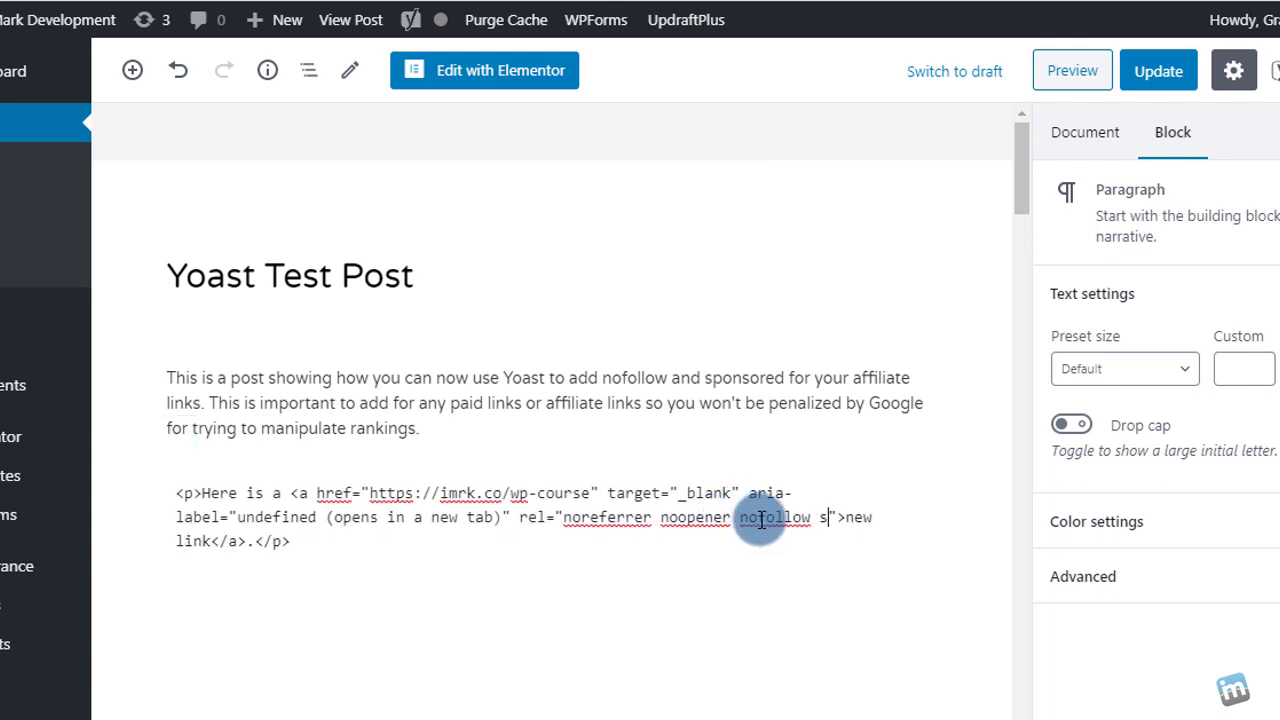
pyautogui.write('ponsored')
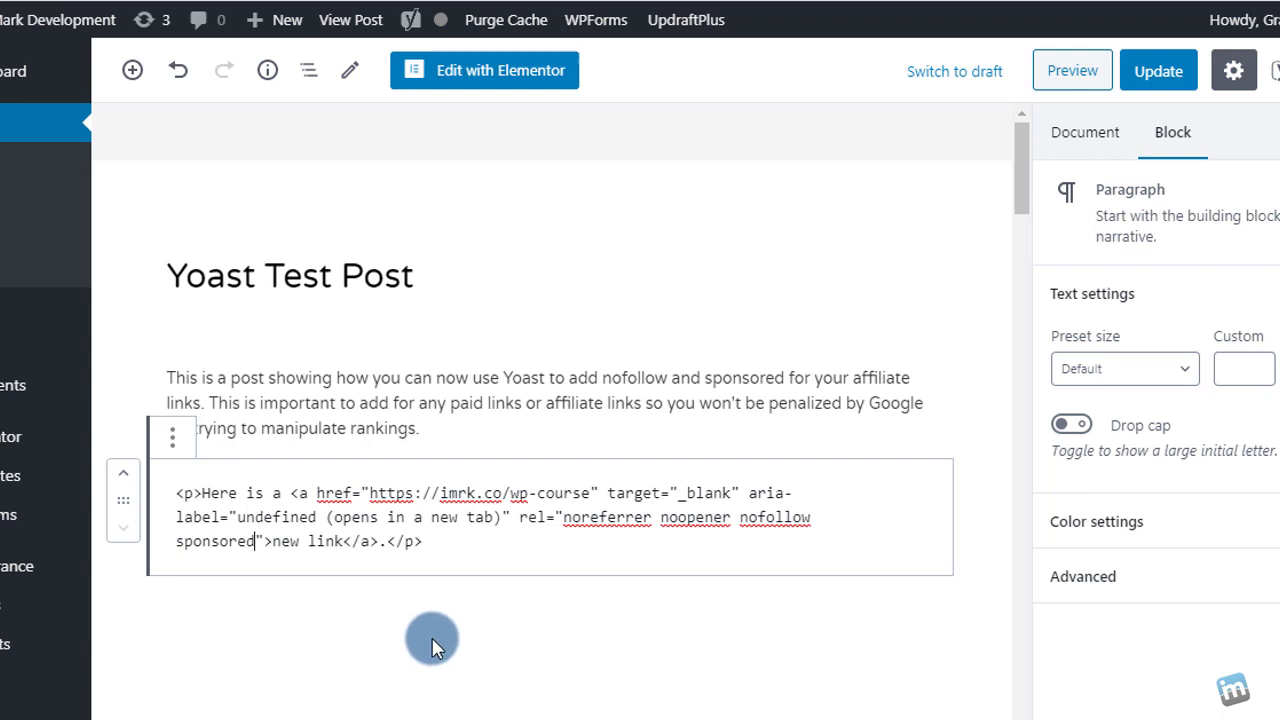
# Step: Remove nofollow sponsored from the link's rel attribute and return the paragraph to visual editing
pyautogui.press('BackSpace')
pyautogui.press('BackSpace')
pyautogui.press('BackSpace')
pyautogui.press('BackSpace')
pyautogui.press('BackSpace')
pyautogui.press('BackSpace')
pyautogui.press('BackSpace')
pyautogui.press('BackSpace')
pyautogui.press('BackSpace')
pyautogui.press('BackSpace')
pyautogui.press('BackSpace')
pyautogui.press('BackSpace')
pyautogui.press('BackSpace')
pyautogui.press('BackSpace')
pyautogui.press('BackSpace')
pyautogui.press('BackSpace')
pyautogui.press('BackSpace')
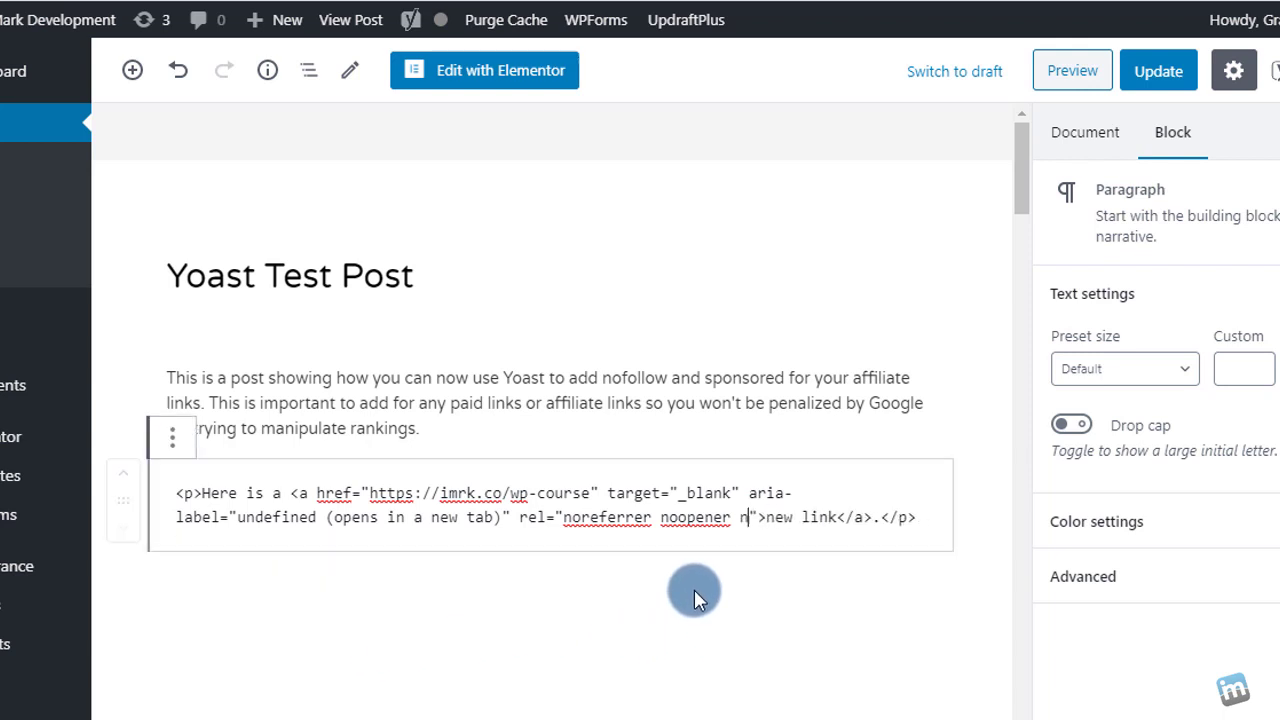
pyautogui.press('BackSpace')
pyautogui.press('BackSpace')
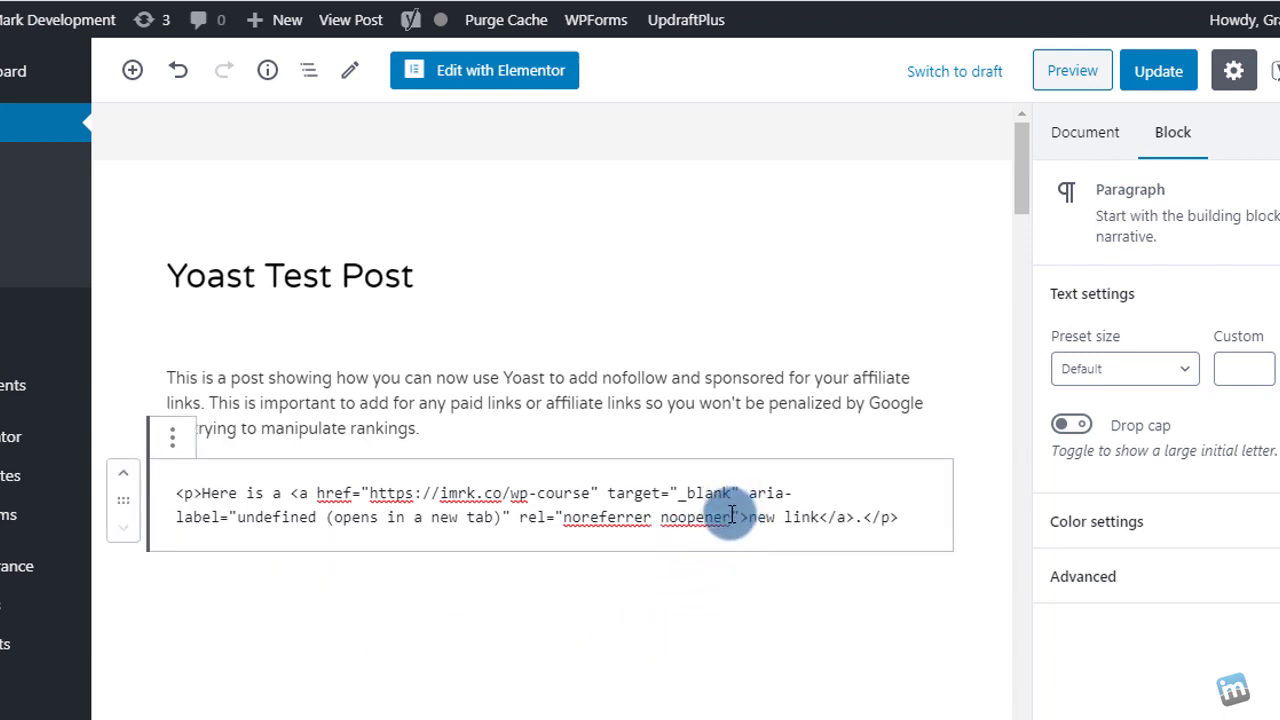
pyautogui.moveTo(733, 515); pyautogui.dragTo(563, 517)
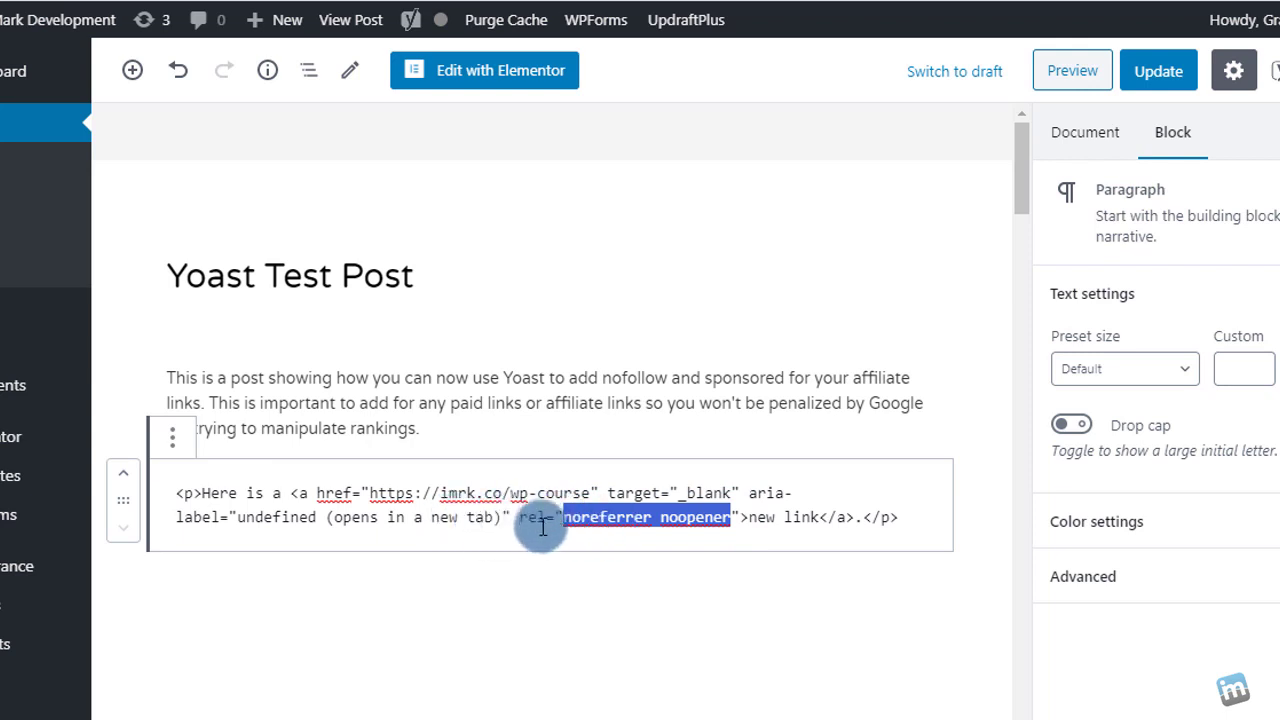
pyautogui.click(174, 439)
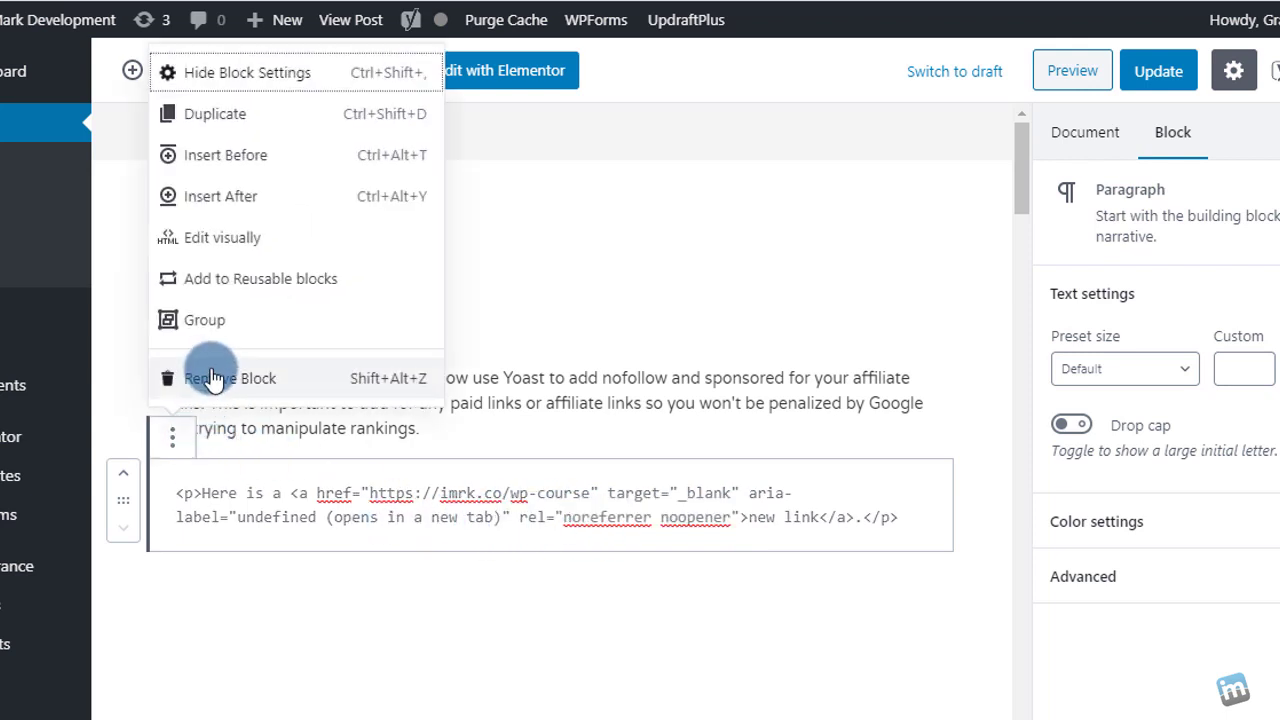
pyautogui.click(240, 237)
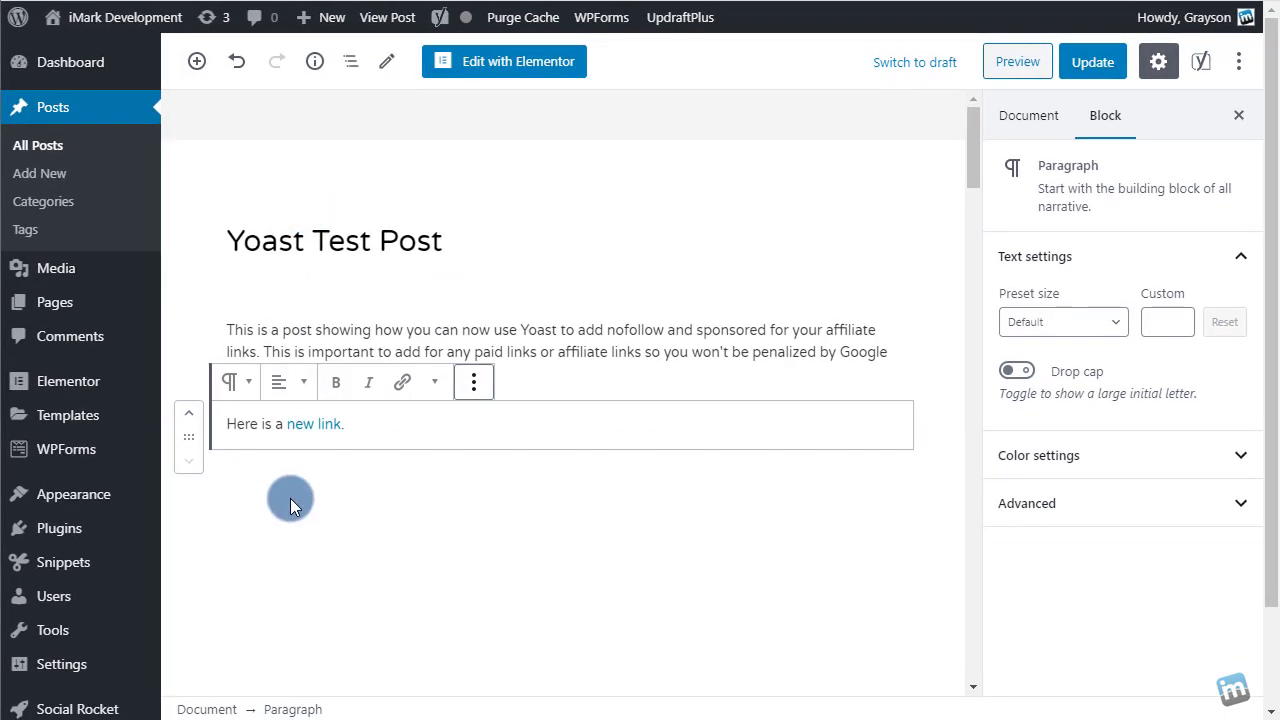
# Step: Mark "new link" as sponsored and nofollow in its Yoast link options
pyautogui.click(290, 498)
pyautogui.click(314, 424)
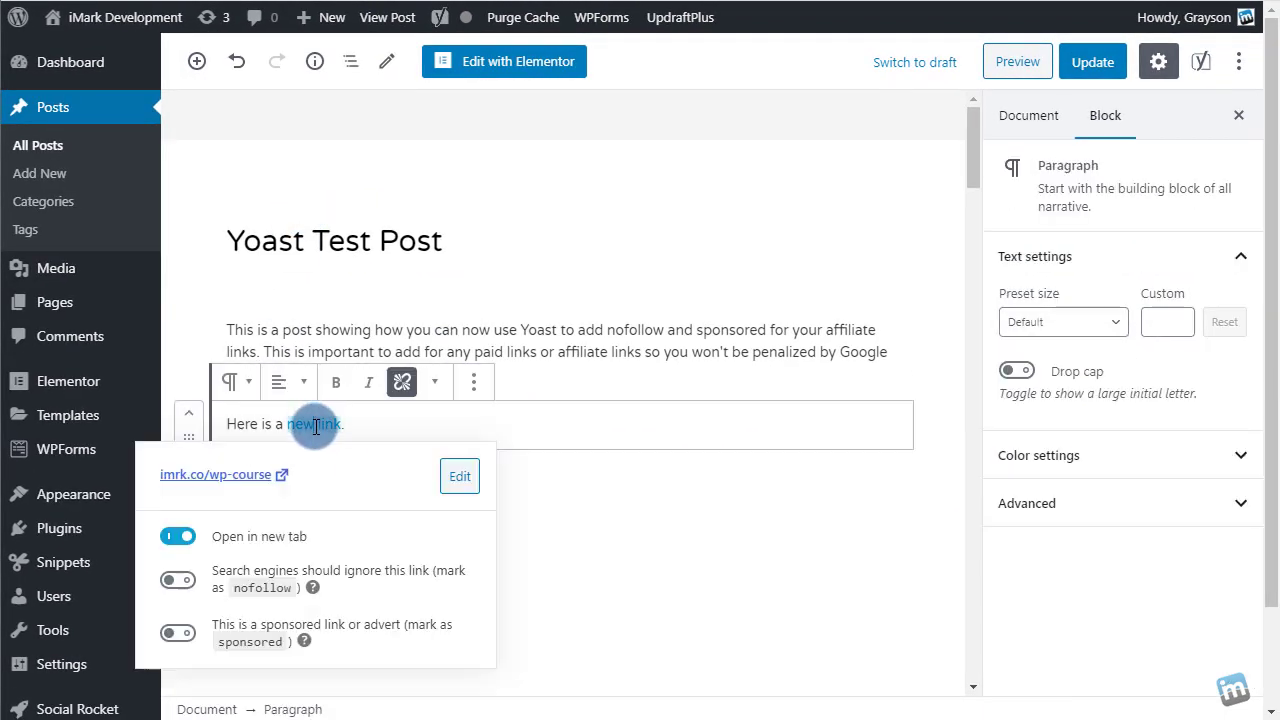
pyautogui.click(178, 633)
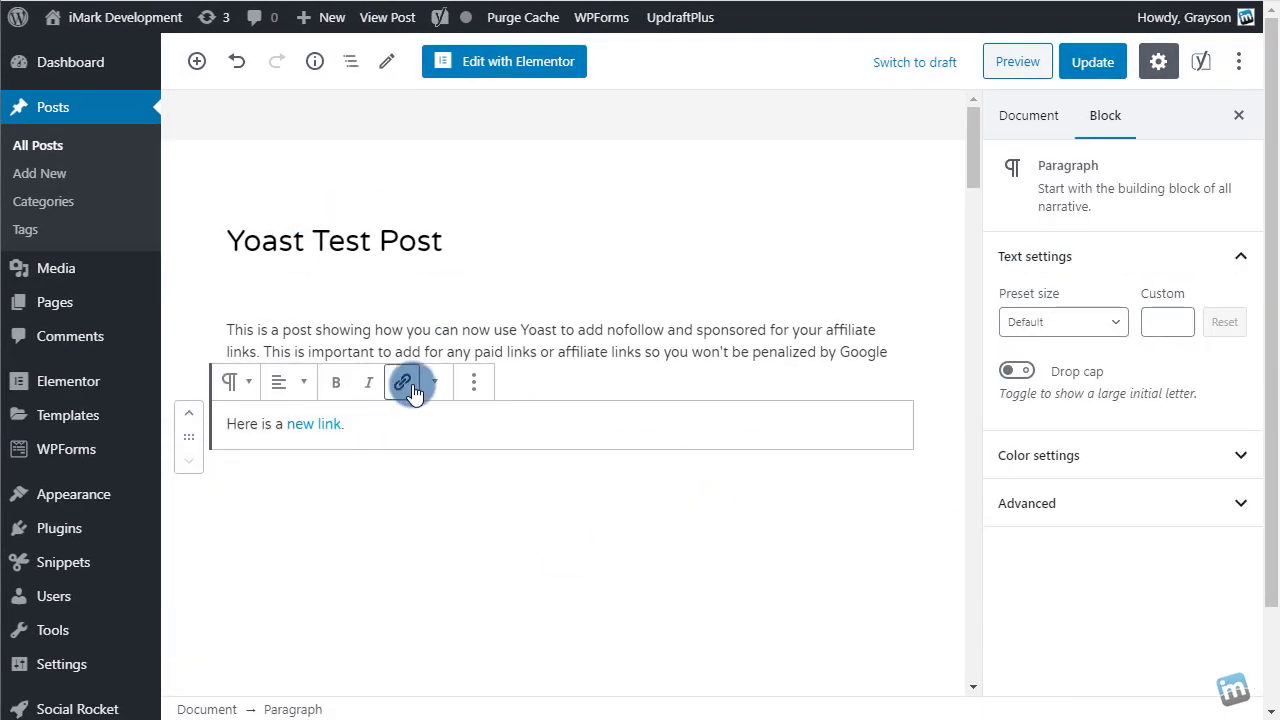
# Step: Show the paragraph as HTML to check the link's rel attributes, and switch it back to visual editing
pyautogui.click(474, 383)
pyautogui.click(497, 206)
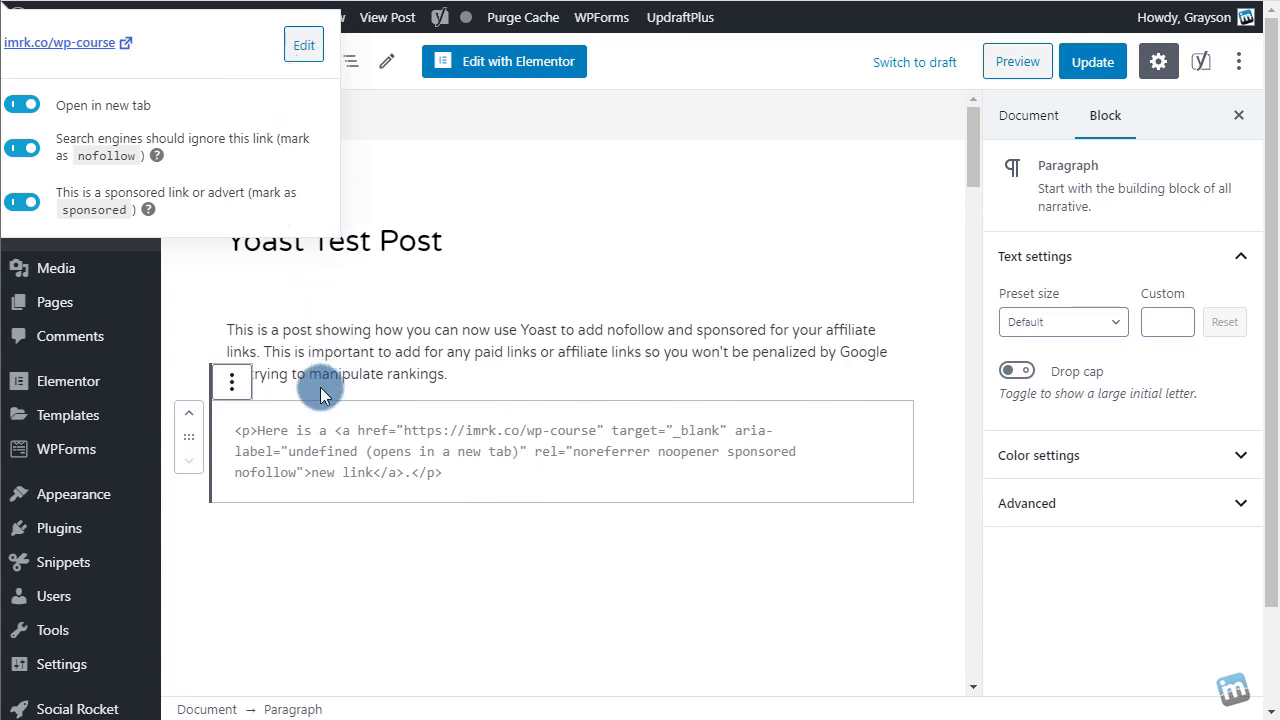
pyautogui.click(233, 380)
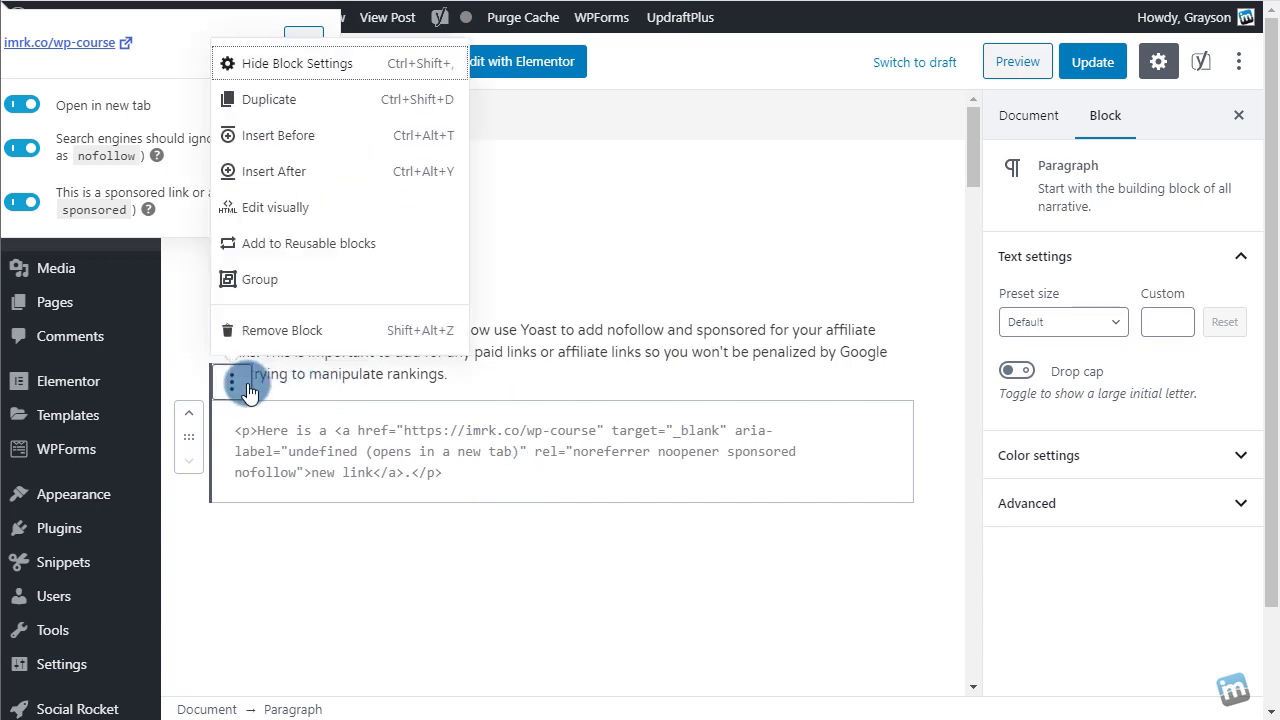
pyautogui.click(312, 206)
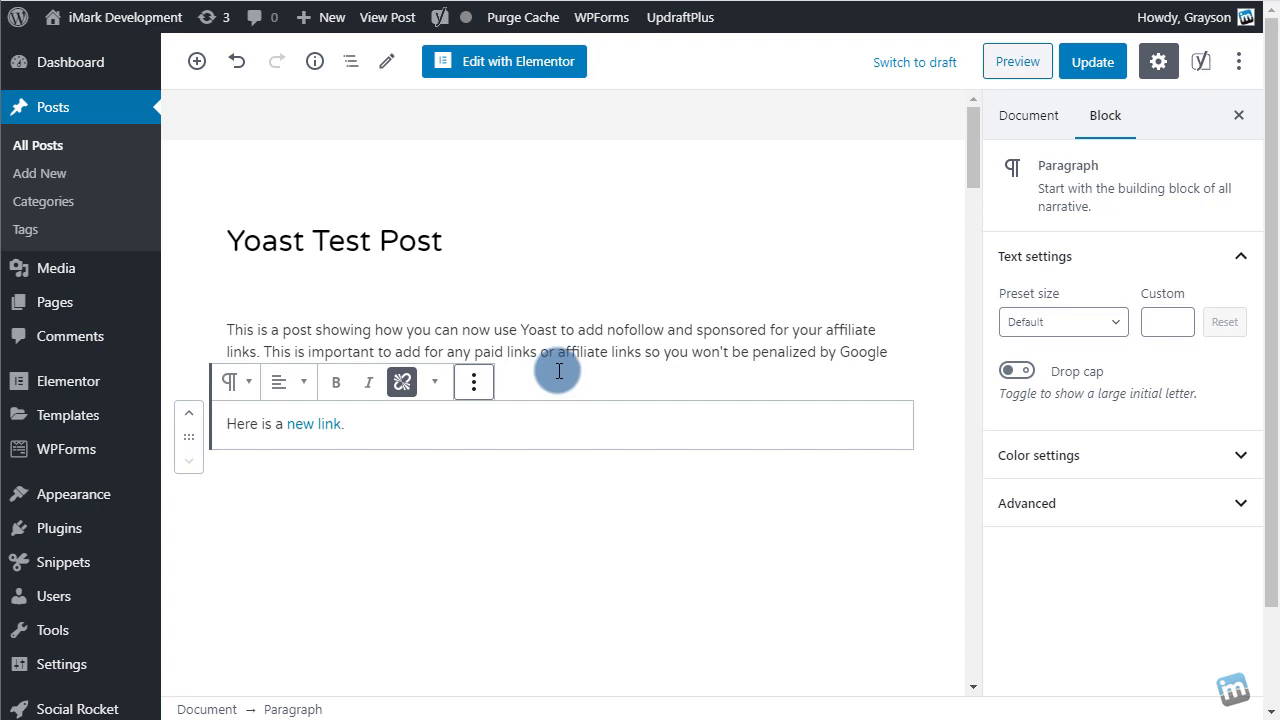